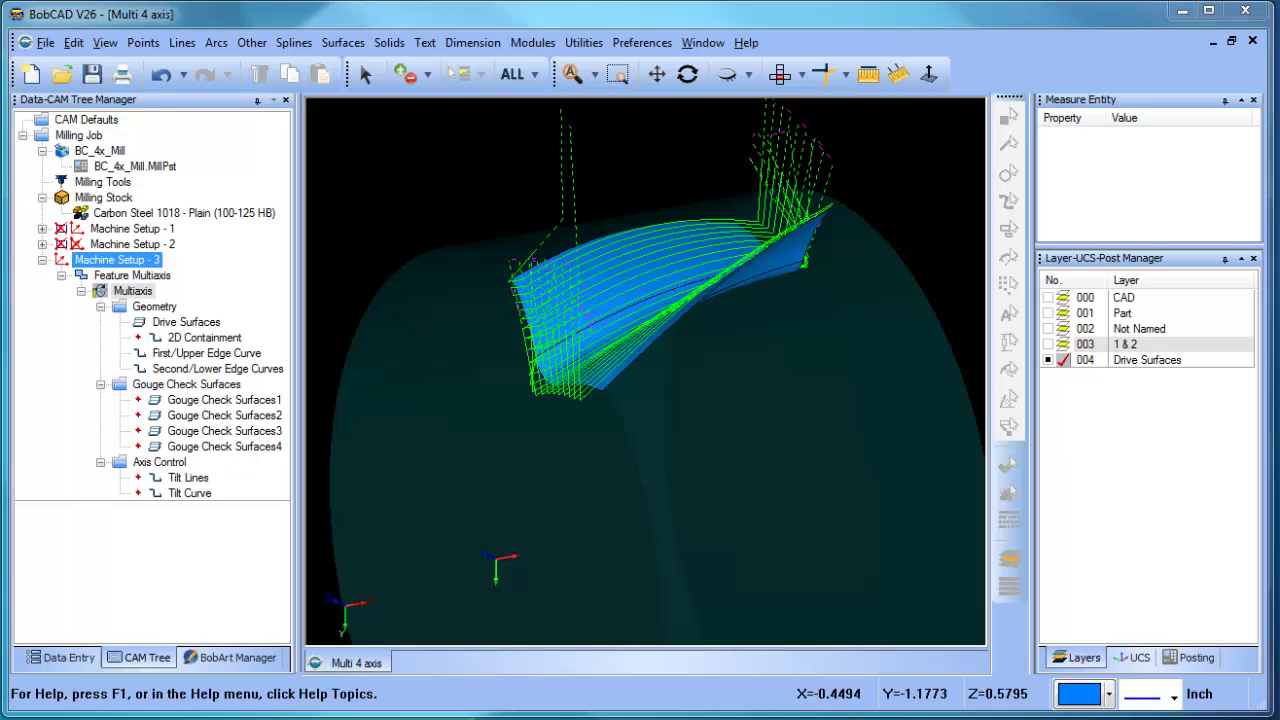
- Briefly show the CAD wireframe box and gear part around the toolpath, then hide them
{"action": "middle_click_drag", "start_coordinate": [774, 336], "coordinate": [940, 357]}
{"action": "left_click", "coordinate": [1048, 298]}
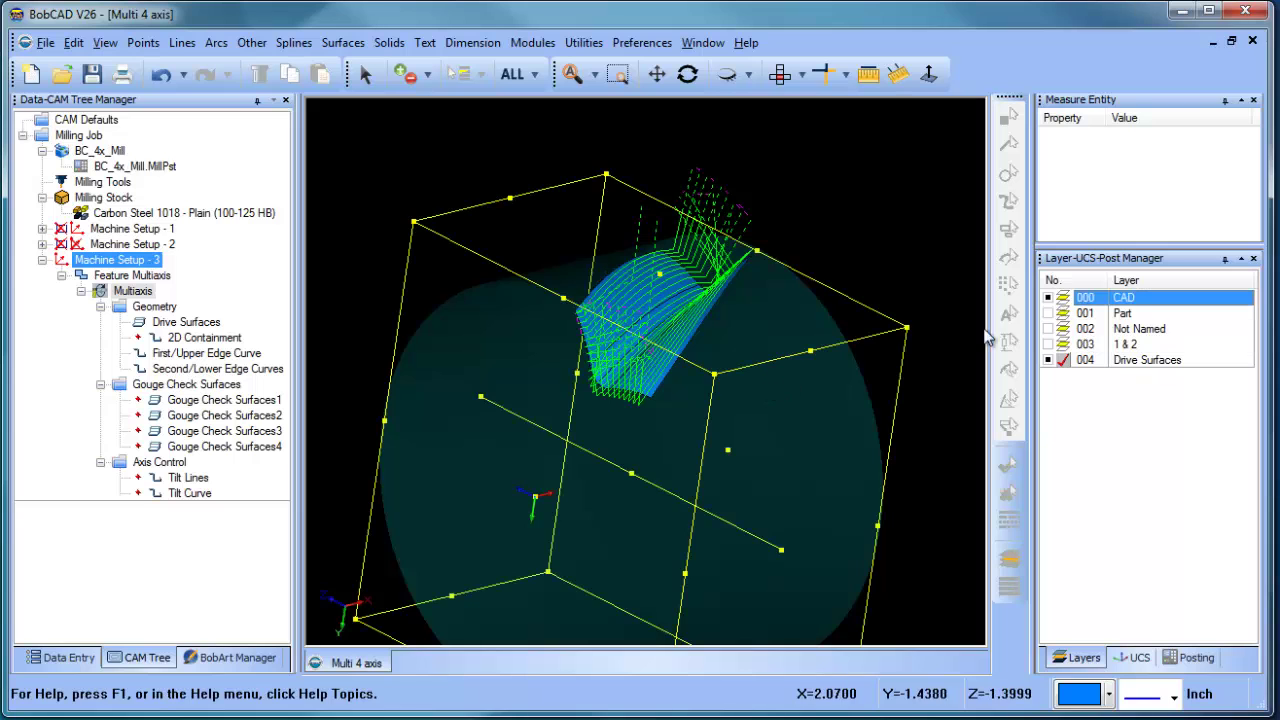
{"action": "left_click", "coordinate": [1048, 298]}
{"action": "left_click", "coordinate": [1048, 313]}
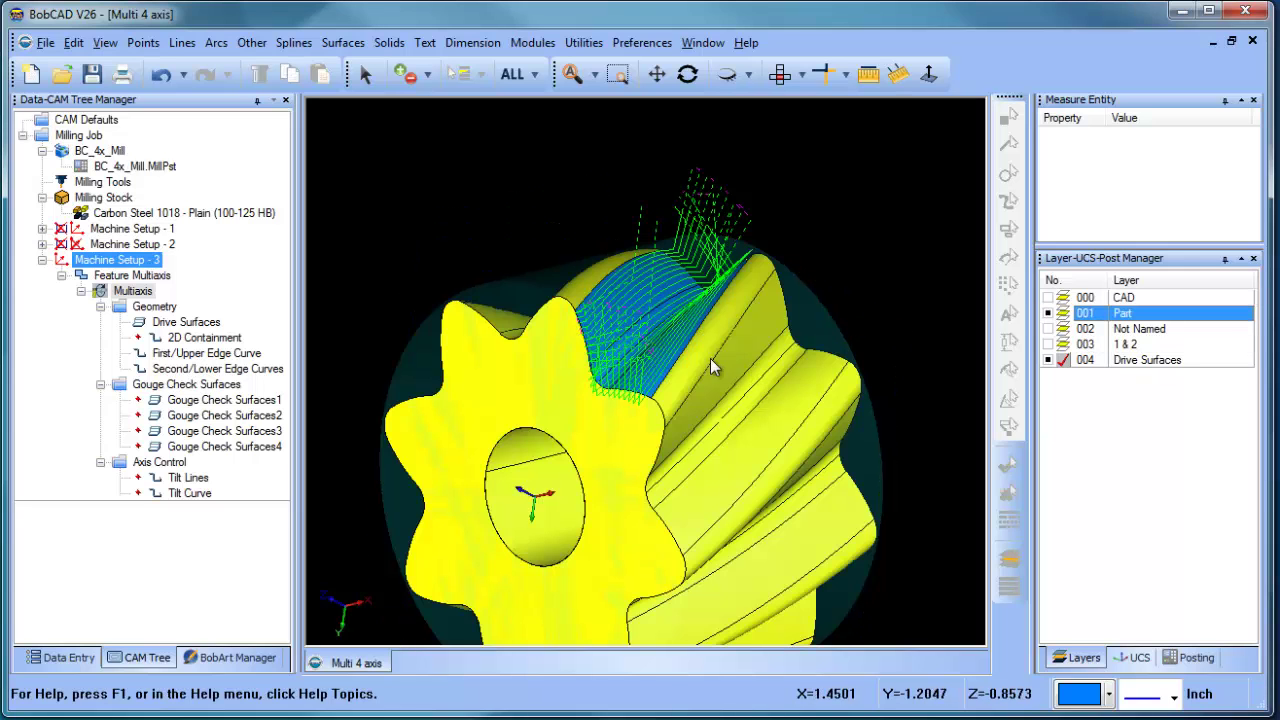
{"action": "middle_click_drag", "start_coordinate": [710, 358], "coordinate": [716, 397]}
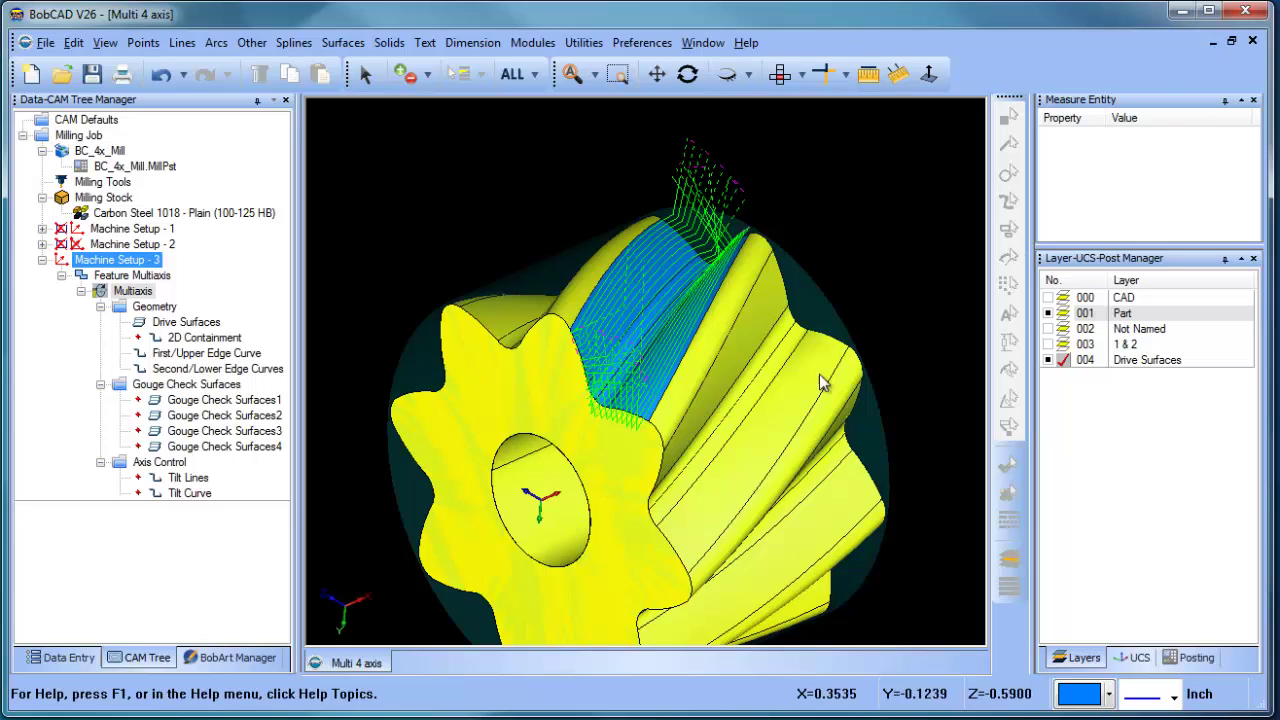
{"action": "left_click", "coordinate": [1048, 313]}
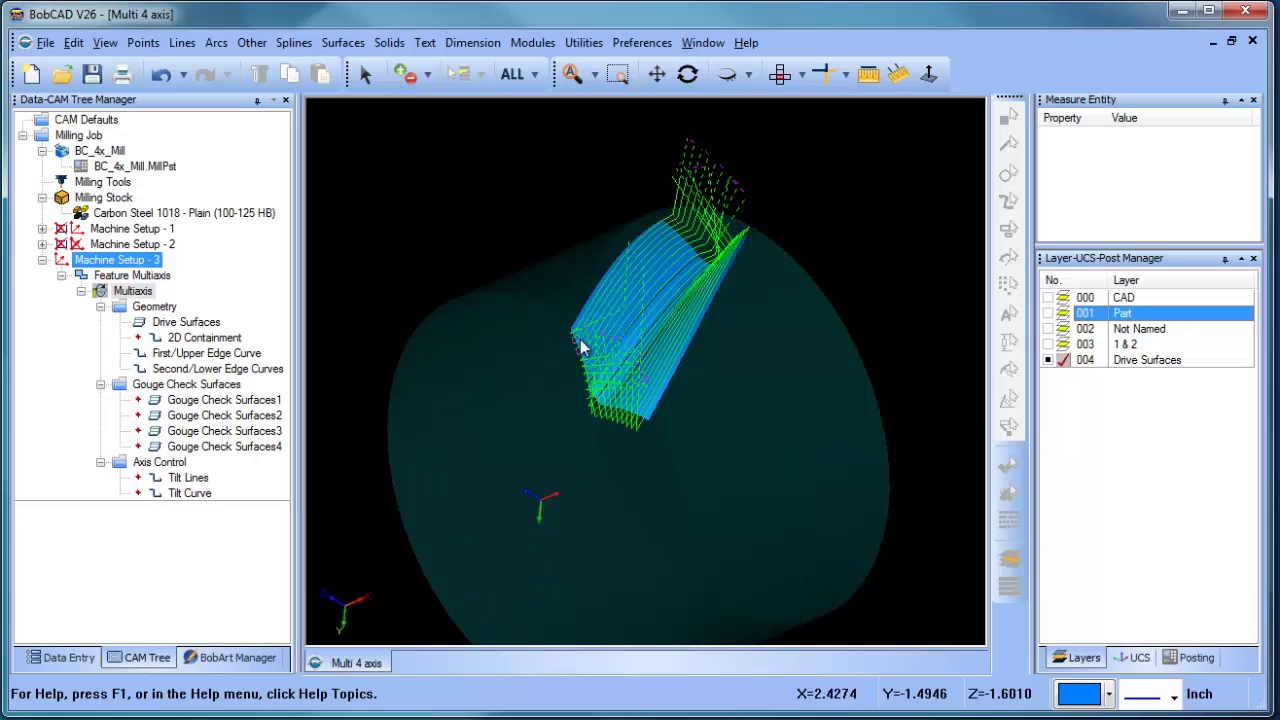
- Hide the multiaxis toolpath and show layer '1 & 2' guide curves with the drive surface
{"action": "left_click", "coordinate": [140, 292]}
{"action": "right_click", "coordinate": [132, 276]}
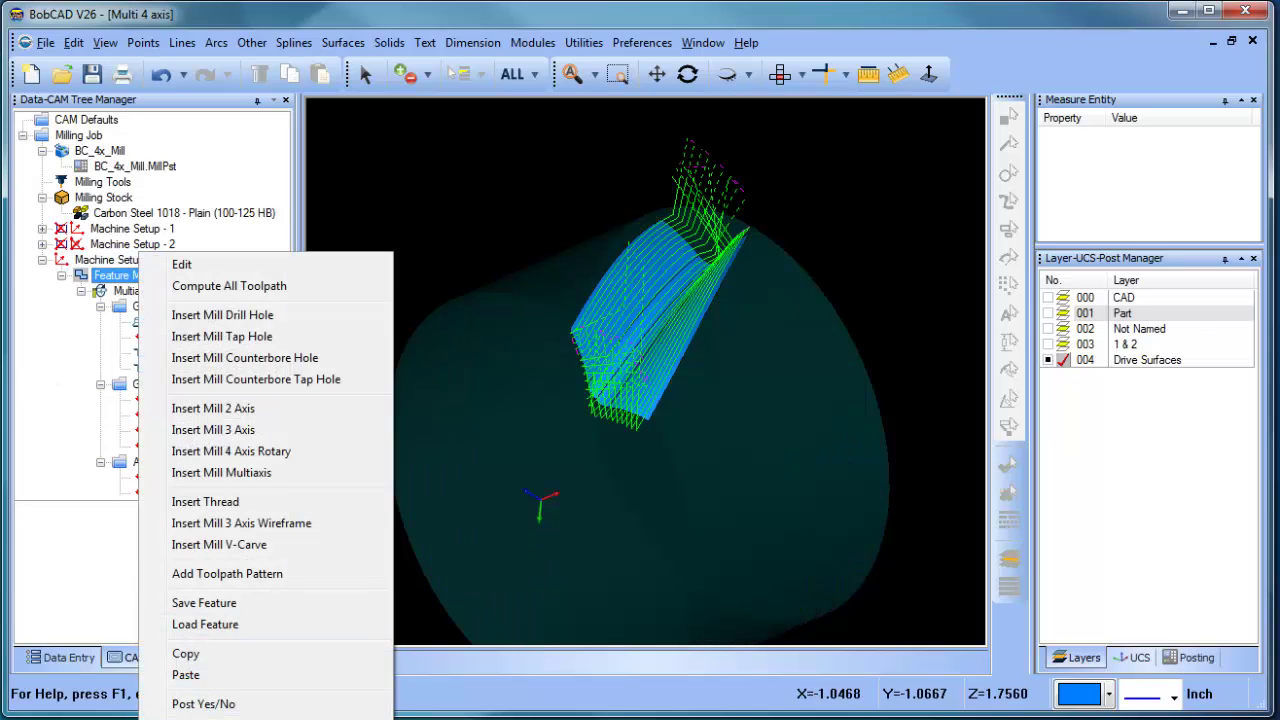
{"action": "left_click", "coordinate": [1064, 345]}
{"action": "left_click", "coordinate": [1048, 360]}
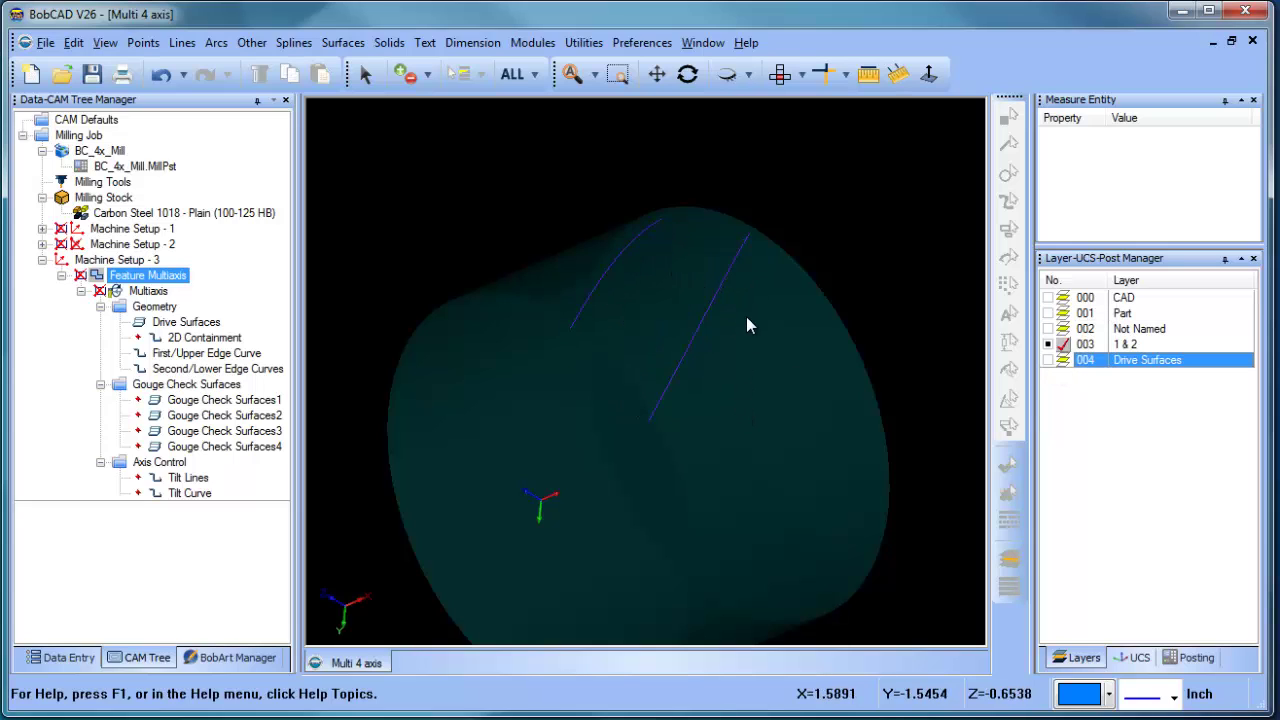
{"action": "left_click", "coordinate": [1048, 360]}
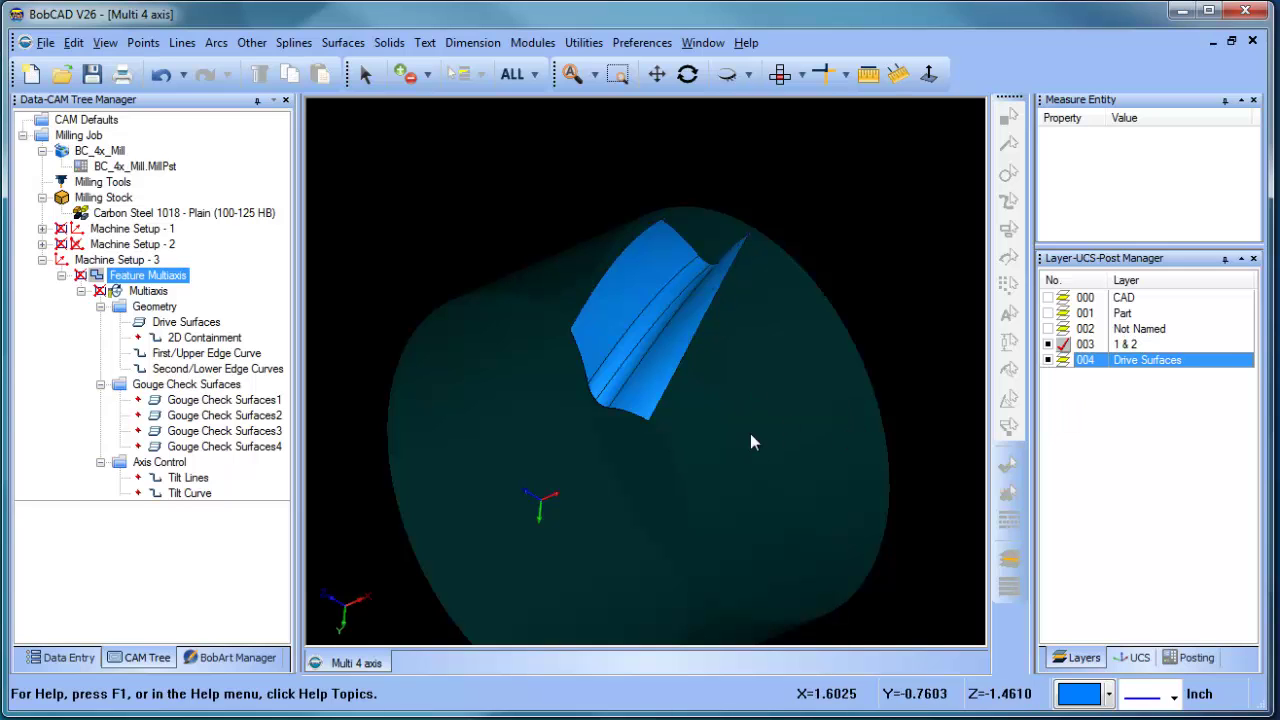
{"action": "middle_click_drag", "start_coordinate": [750, 433], "coordinate": [791, 477]}
{"action": "left_click", "coordinate": [210, 213]}
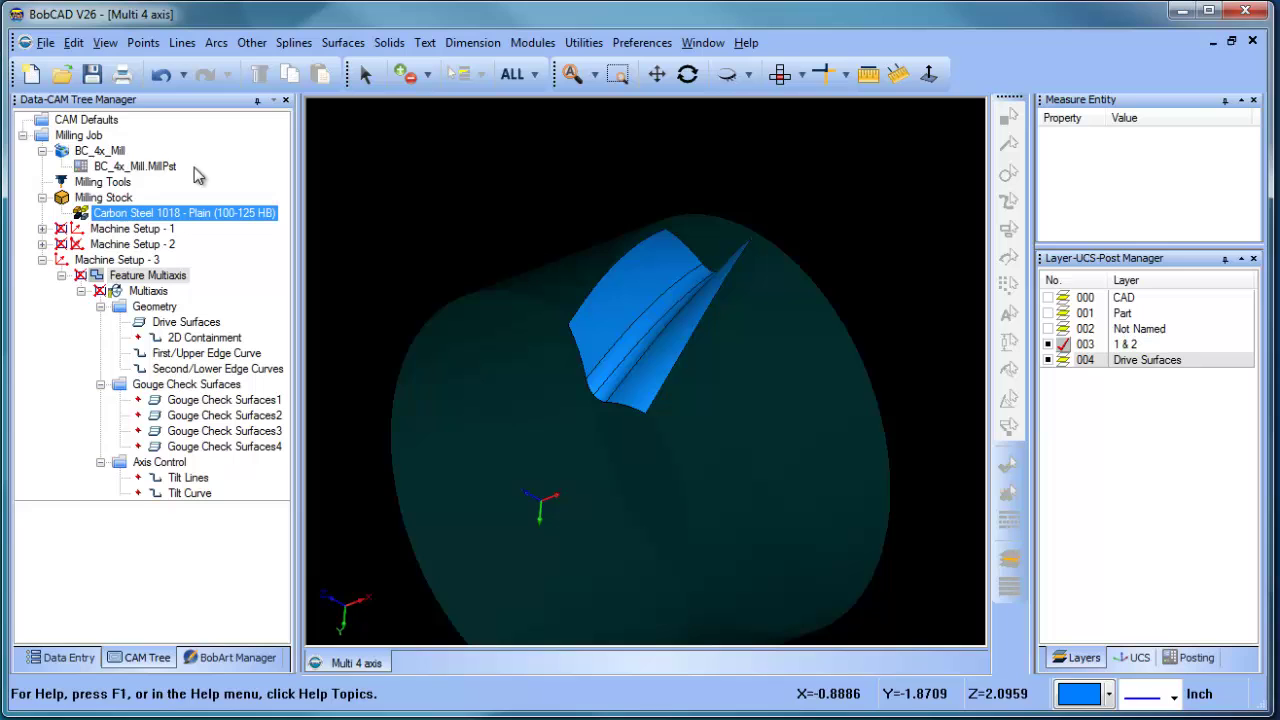
{"action": "left_click", "coordinate": [100, 43]}
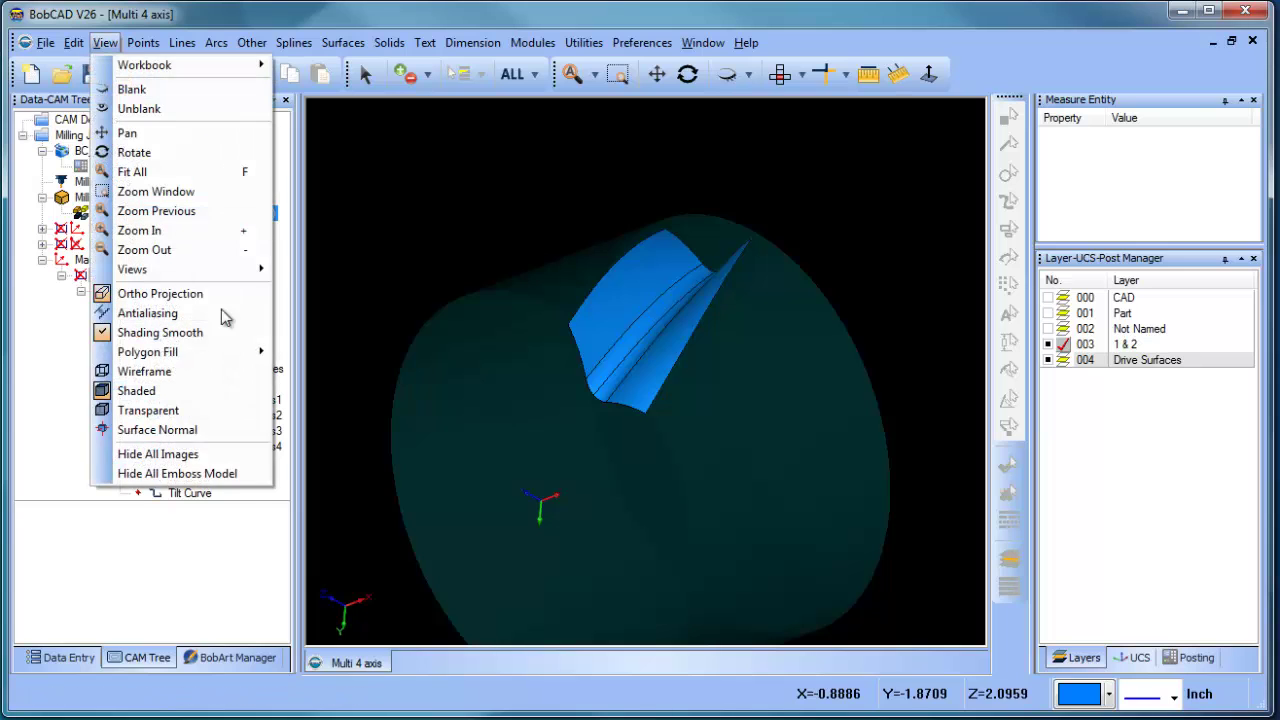
{"action": "left_click", "coordinate": [230, 430]}
{"action": "mouse_move", "coordinate": [691, 480]}
{"action": "middle_mouse_down"}
{"action": "mouse_move", "coordinate": [777, 489]}
{"action": "mouse_move", "coordinate": [697, 500]}
{"action": "middle_mouse_up"}
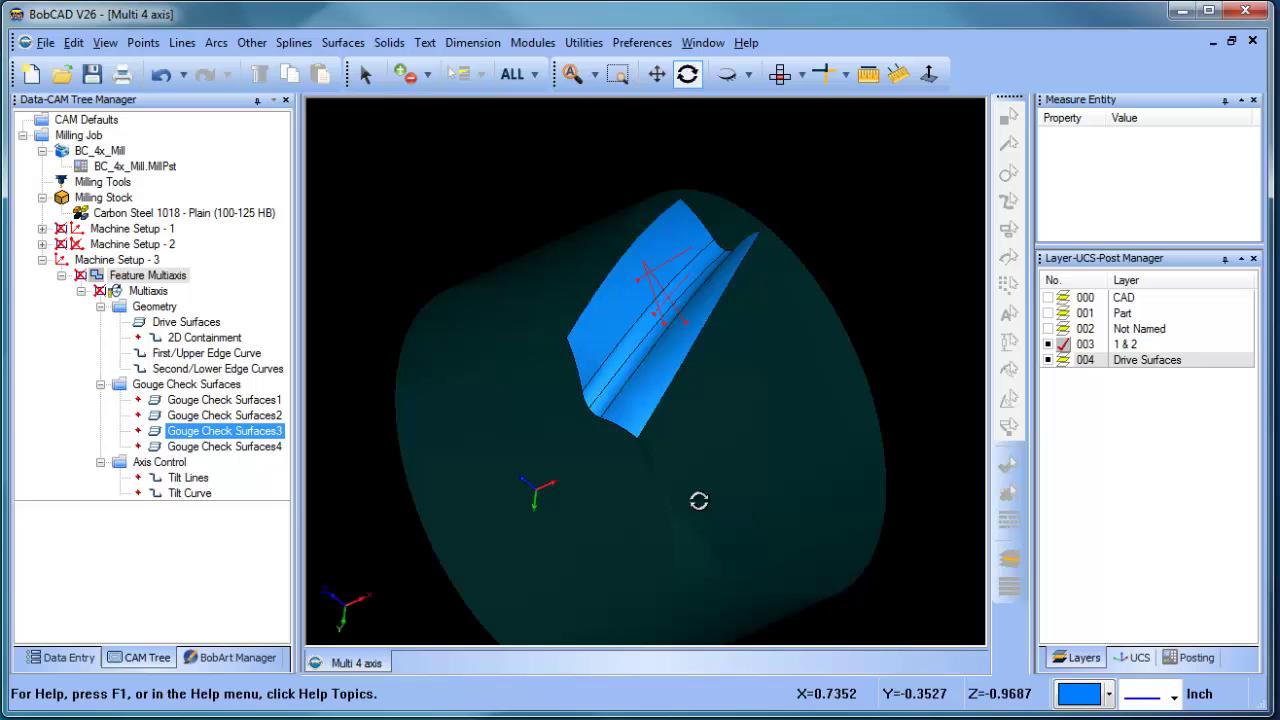
{"action": "left_click", "coordinate": [104, 43]}
{"action": "left_click", "coordinate": [265, 430]}
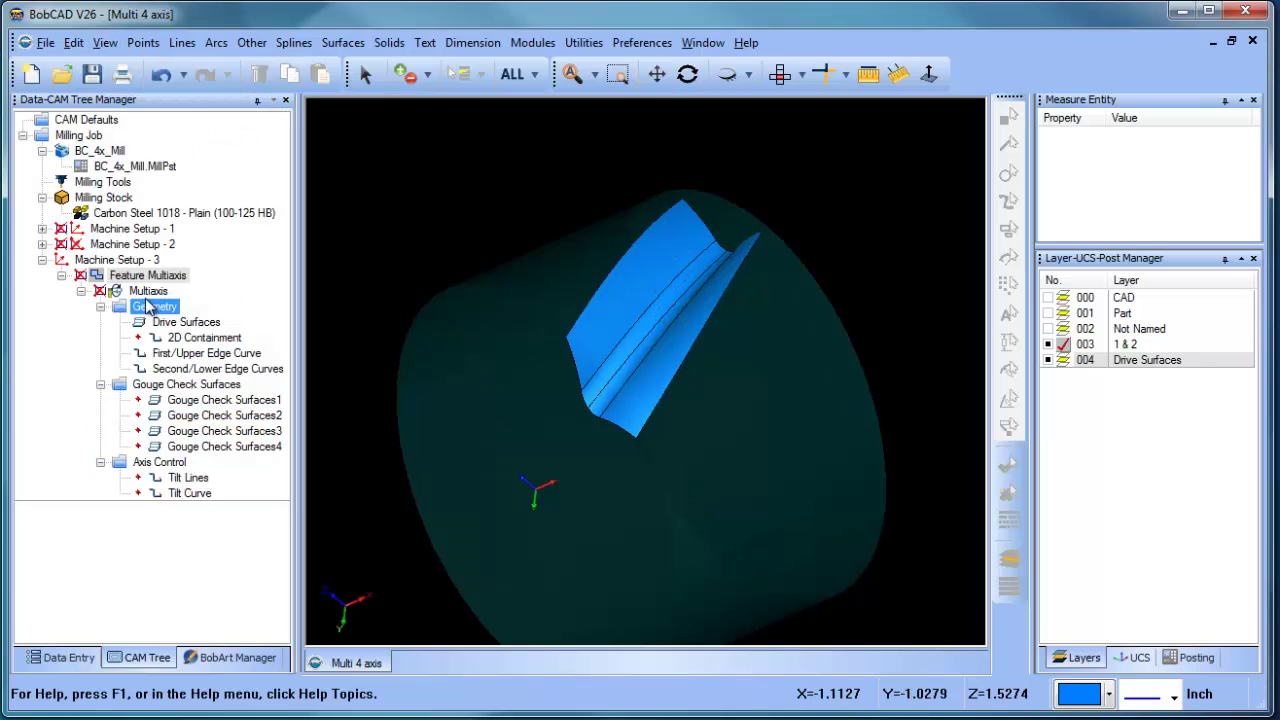
{"action": "left_click", "coordinate": [145, 276]}
{"action": "right_click", "coordinate": [145, 280]}
- Edit Feature Multiaxis and show the wizard's Parameters page with its Surface paths settings
{"action": "left_click", "coordinate": [230, 261]}
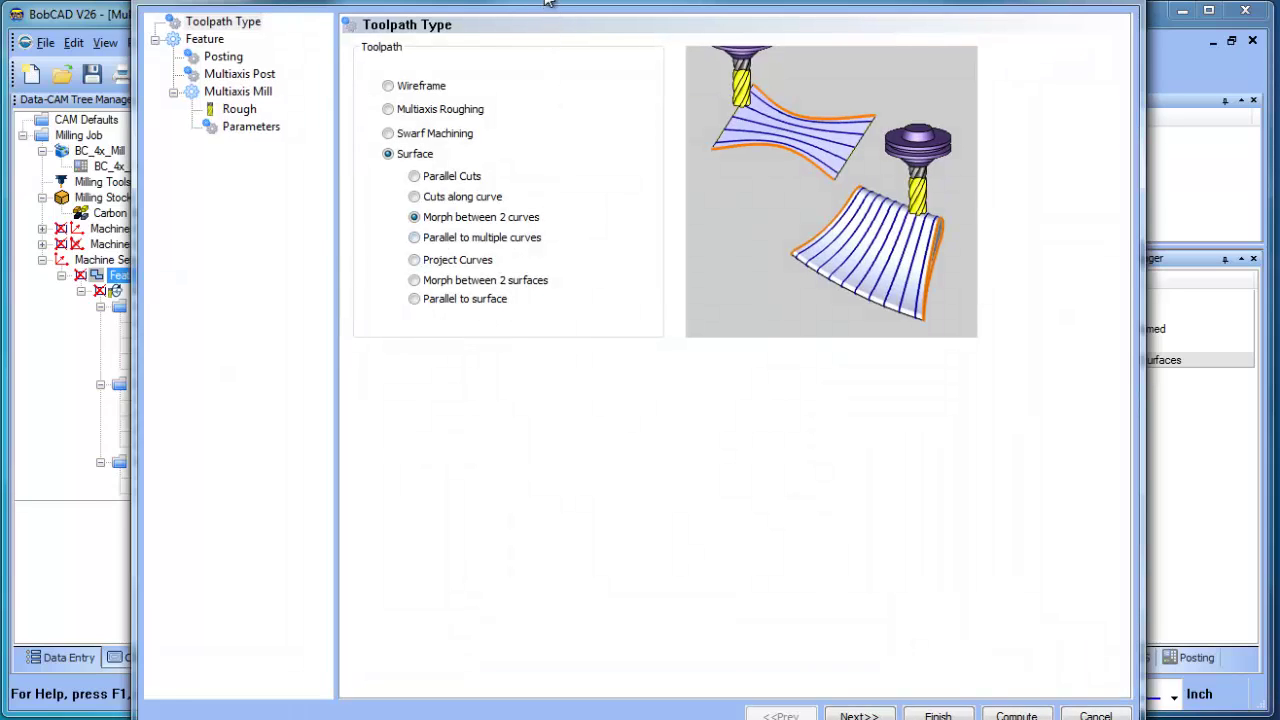
{"action": "left_click_drag", "start_coordinate": [550, 1], "coordinate": [555, 9]}
{"action": "left_click", "coordinate": [244, 120]}
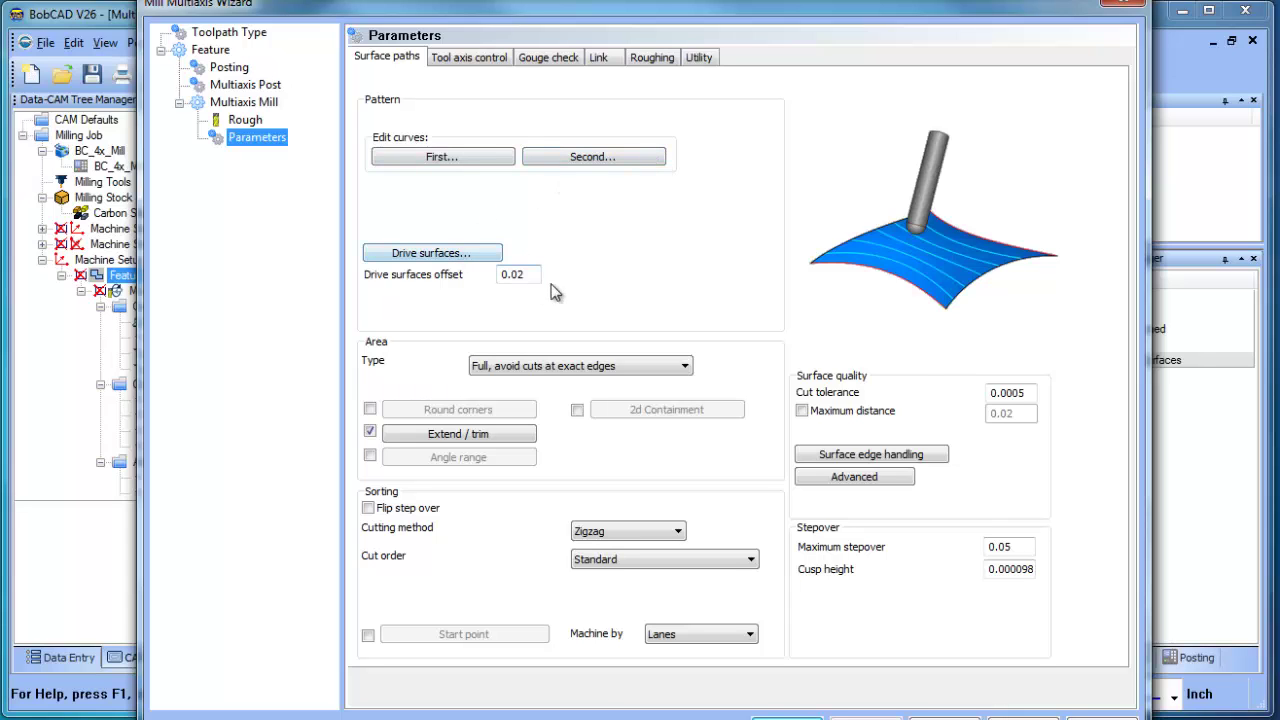
{"action": "left_click", "coordinate": [468, 438]}
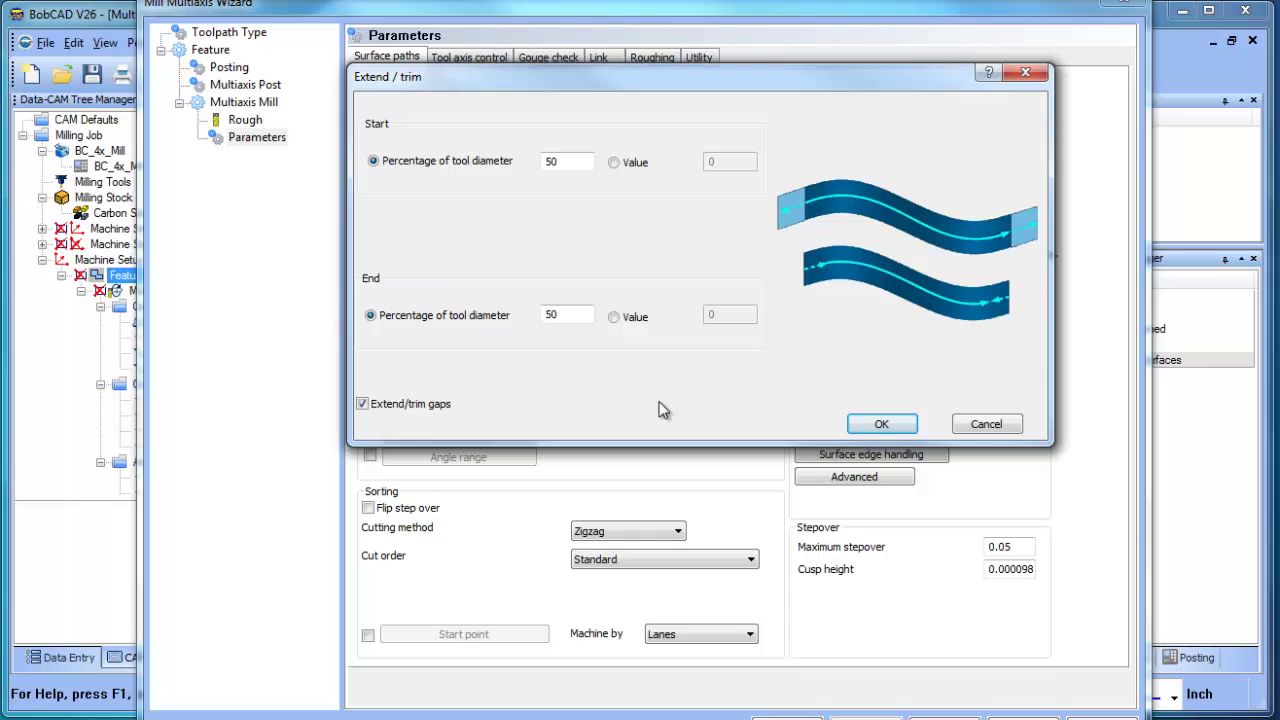
{"action": "left_click", "coordinate": [986, 424]}
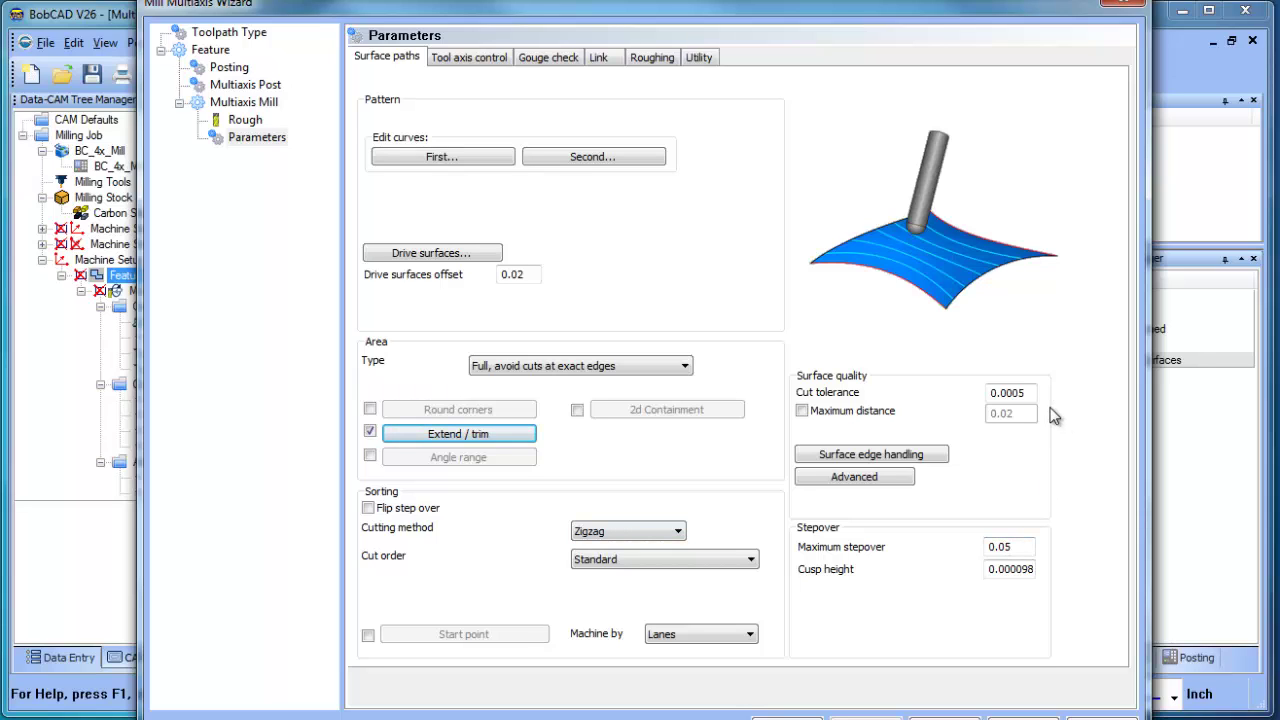
- Set 'Tool axis will' to 'Not be tilted and stays normal to surface' on Tool axis control
{"action": "left_click", "coordinate": [476, 62]}
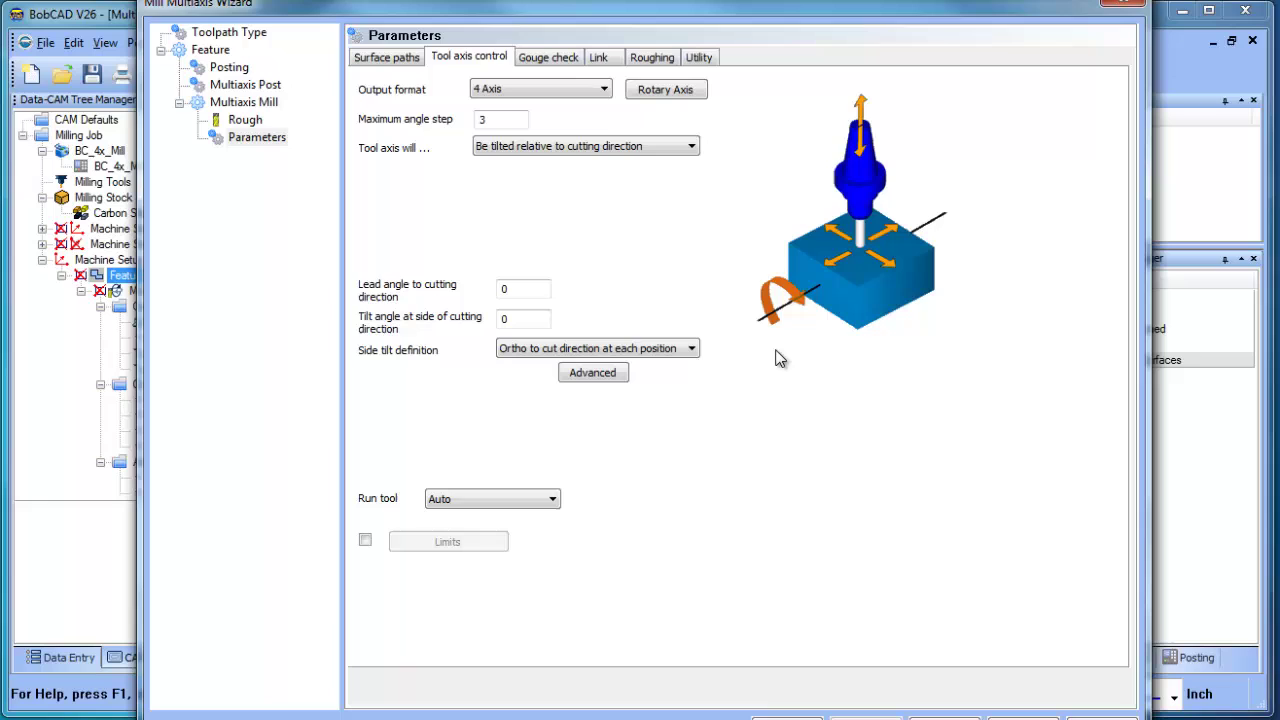
{"action": "left_click", "coordinate": [656, 150]}
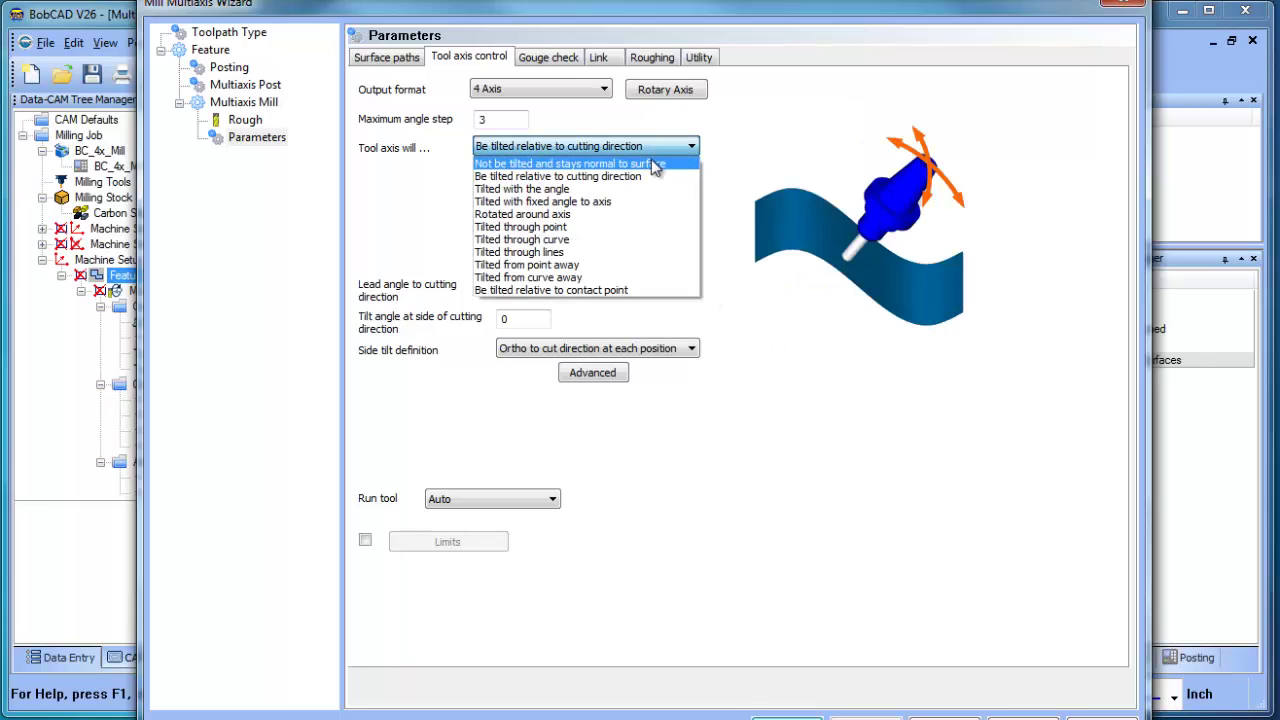
{"action": "left_click", "coordinate": [650, 160]}
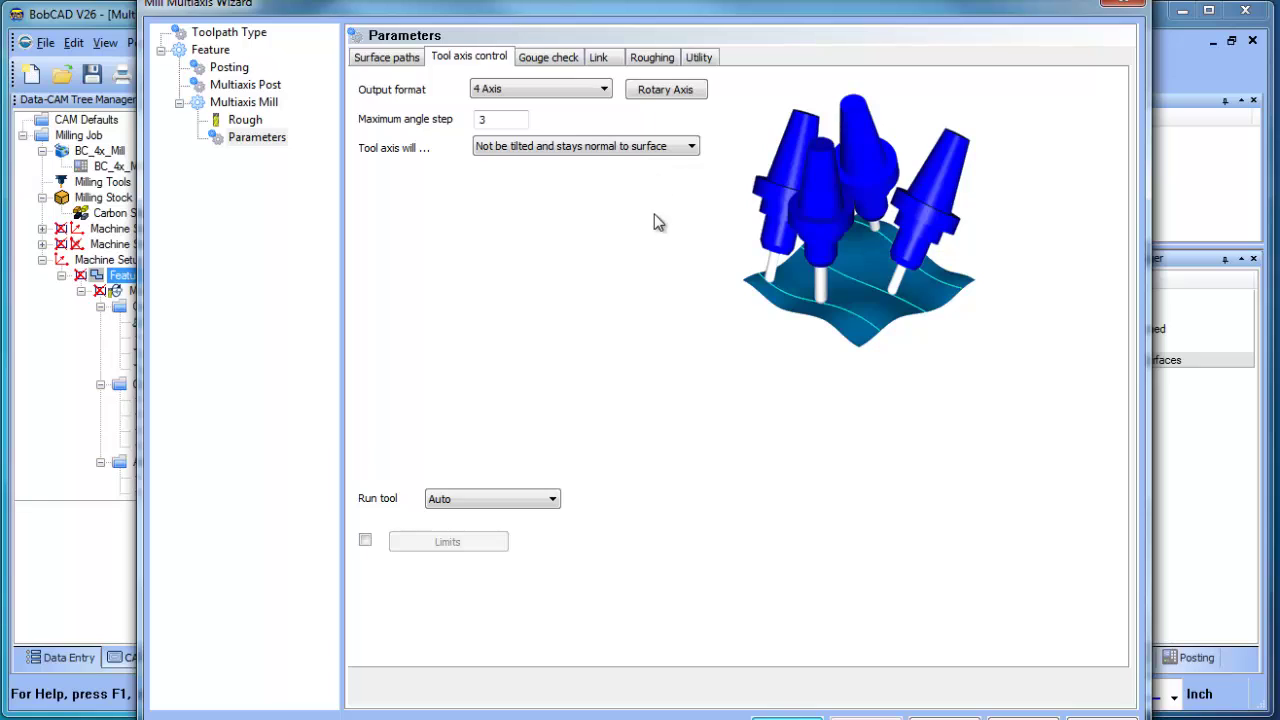
{"action": "key", "text": "Down"}
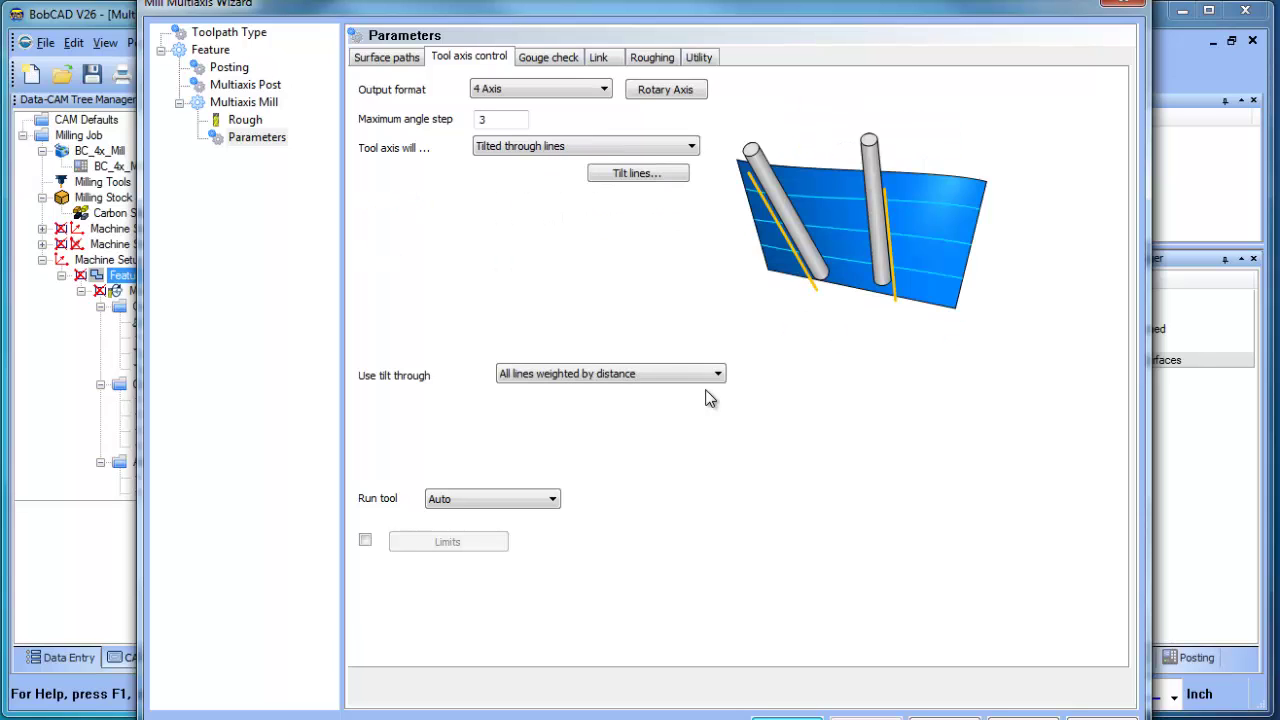
{"action": "key", "text": "Down"}
{"action": "key", "text": "Down"}
{"action": "key", "text": "Down"}
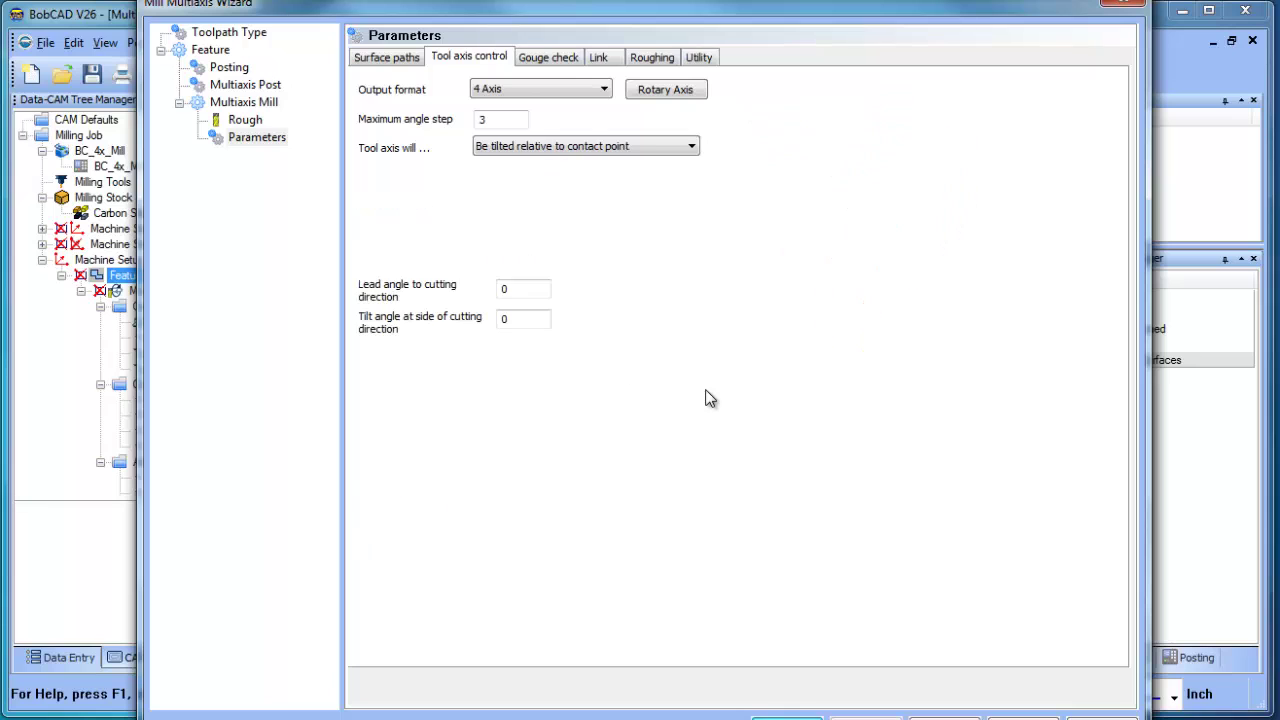
{"action": "key", "text": "Up"}
{"action": "key", "text": "Up"}
{"action": "key", "text": "Up"}
{"action": "key", "text": "Up"}
{"action": "key", "text": "Up"}
{"action": "key", "text": "Up"}
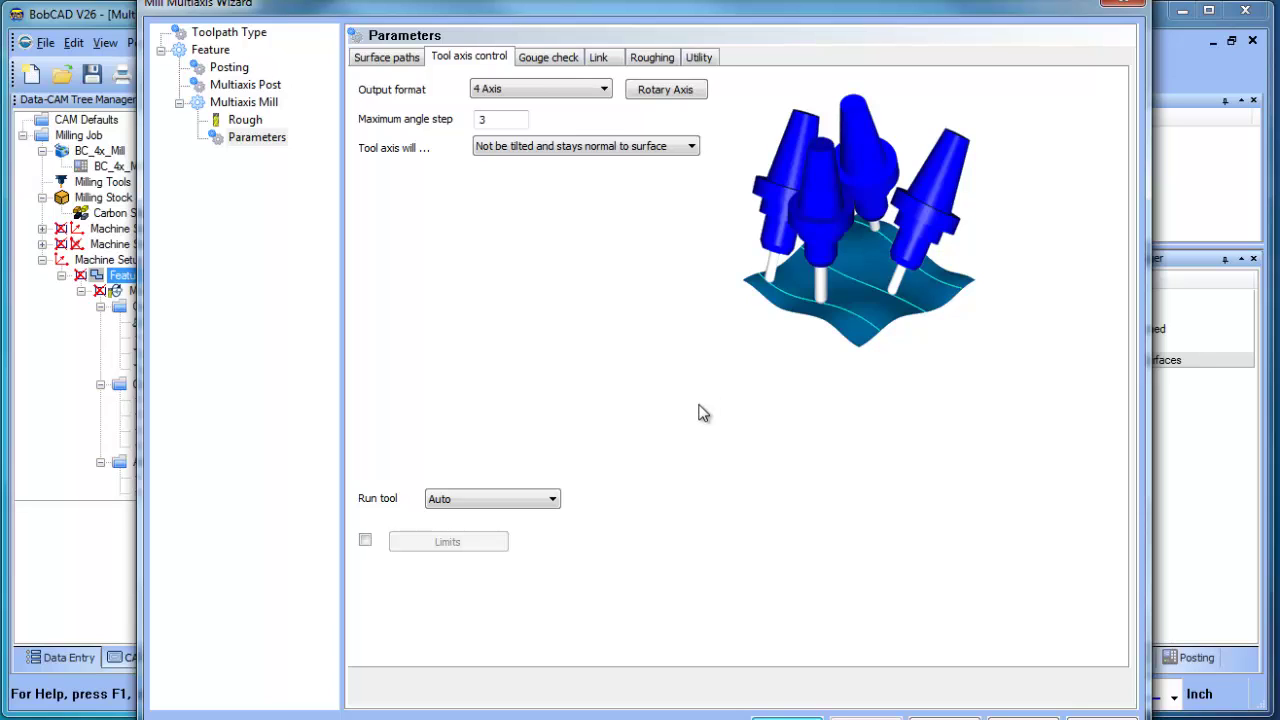
- Toggle the gouge check Status boxes on and off, leaving only check 1 enabled
{"action": "left_click", "coordinate": [540, 60]}
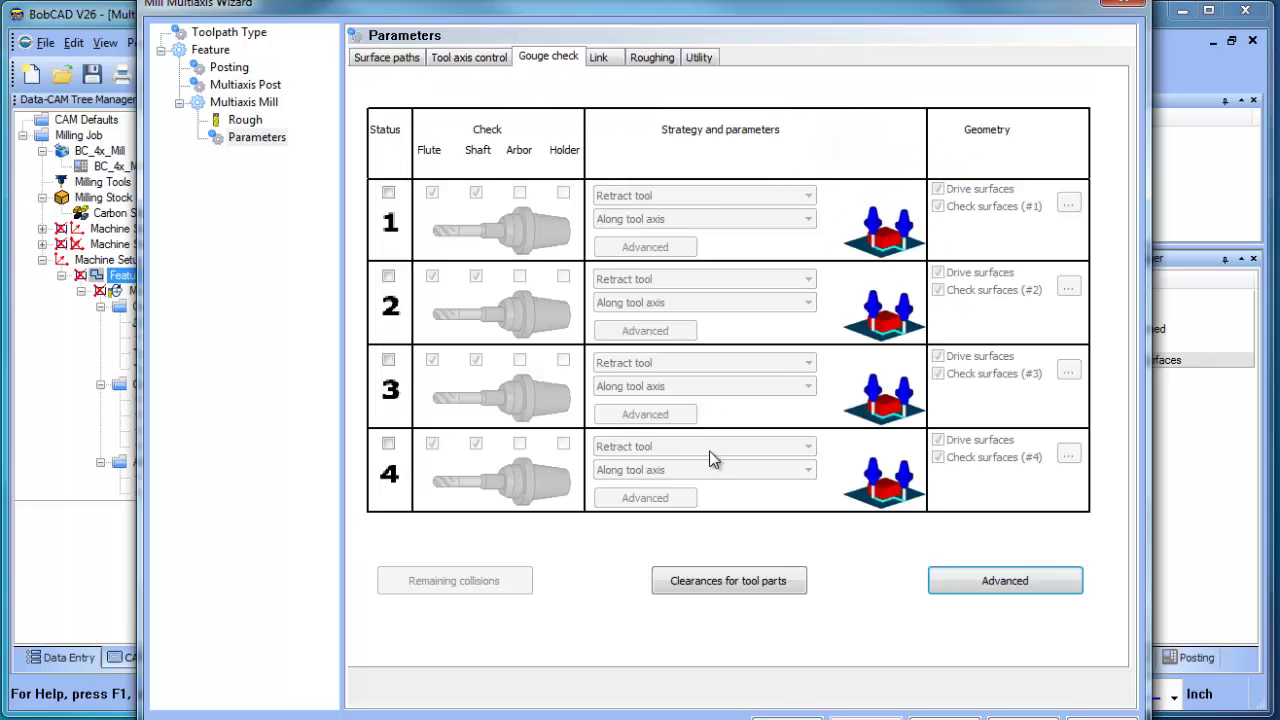
{"action": "left_click", "coordinate": [388, 192]}
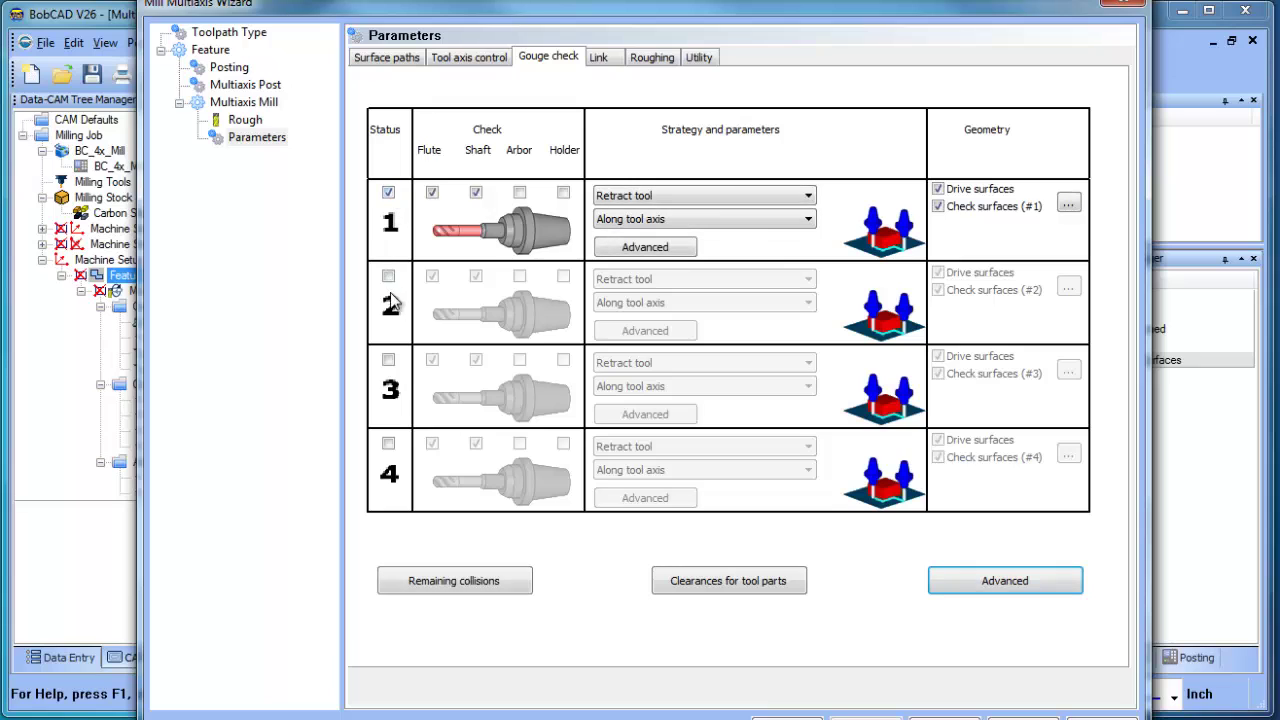
{"action": "left_click", "coordinate": [388, 360]}
{"action": "left_click", "coordinate": [388, 443]}
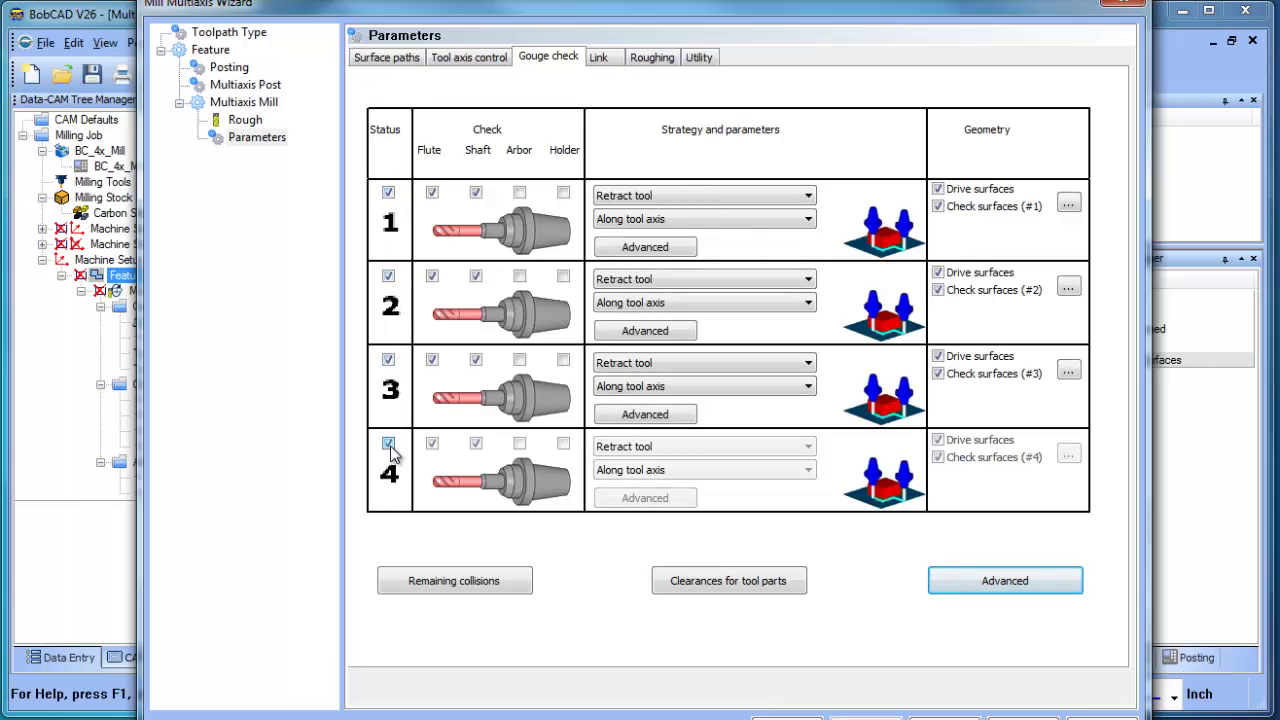
{"action": "left_click", "coordinate": [388, 360]}
{"action": "left_click", "coordinate": [388, 276]}
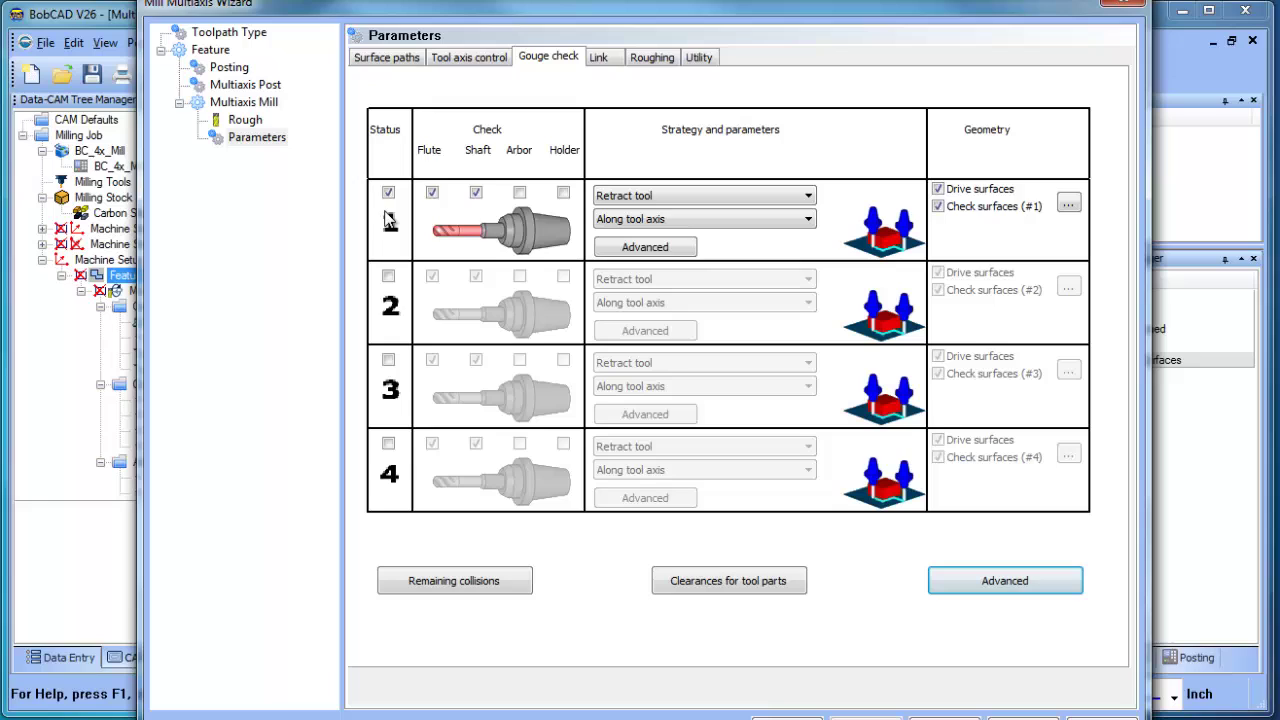
{"action": "left_click", "coordinate": [388, 192]}
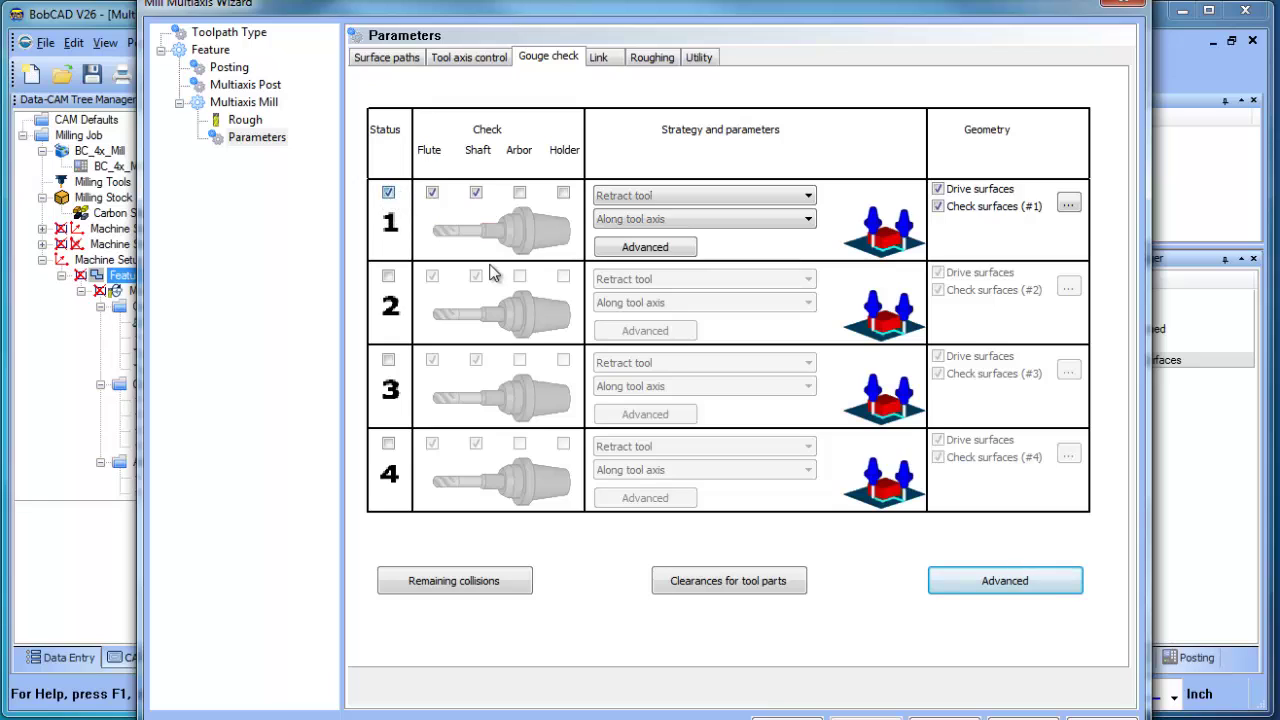
{"action": "left_click", "coordinate": [388, 192]}
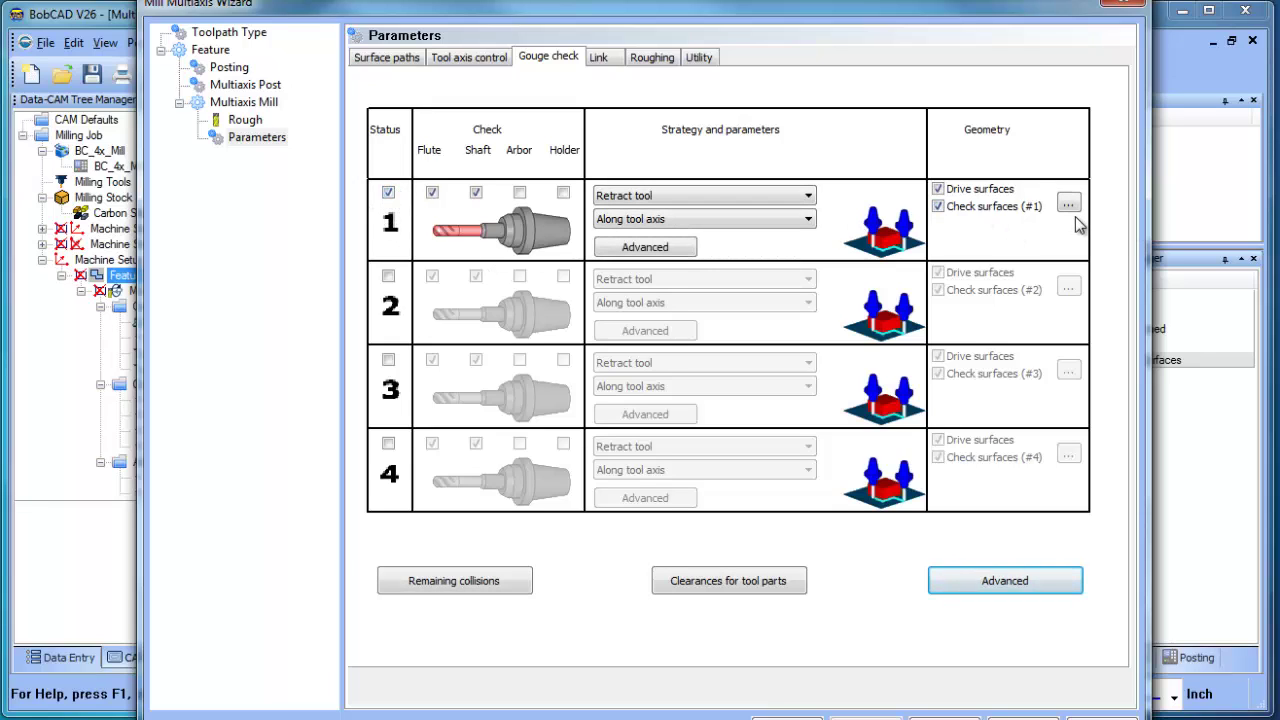
- Set gouge check 1 to Tilt tool using lead/lag and side tilt angles, then uncheck it
{"action": "left_click", "coordinate": [797, 197]}
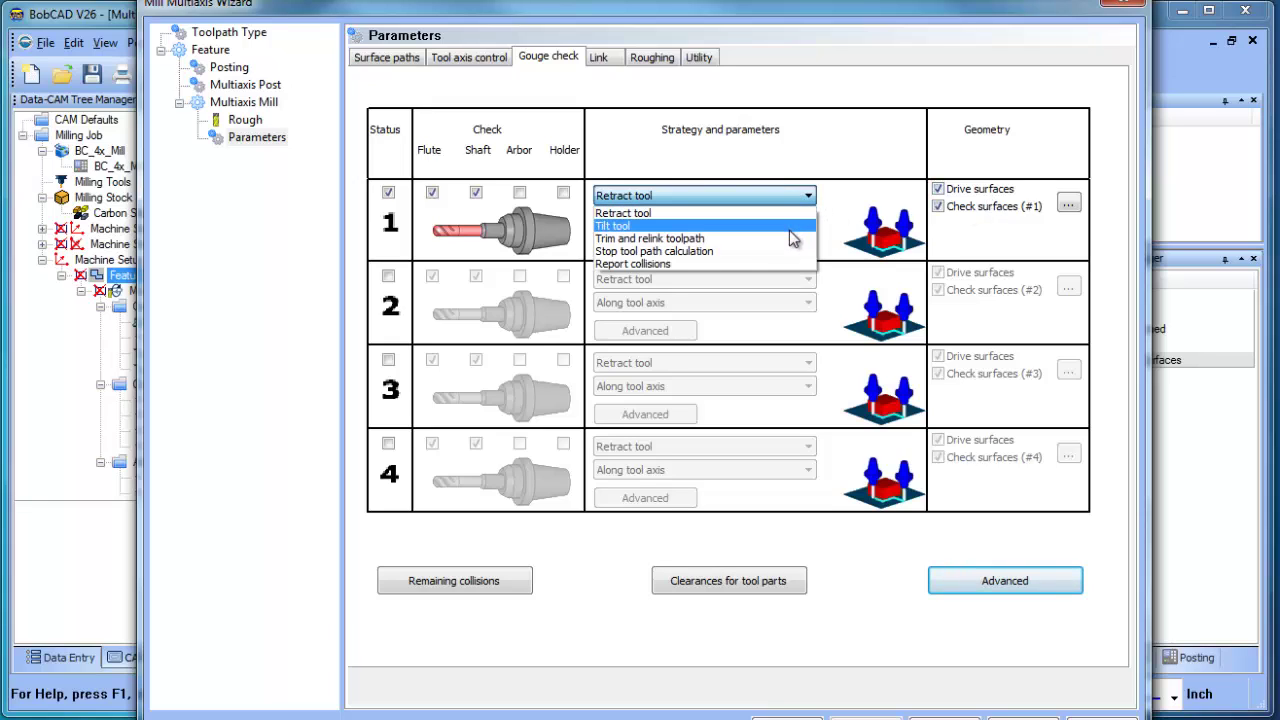
{"action": "left_click", "coordinate": [791, 228]}
{"action": "left_click", "coordinate": [786, 218]}
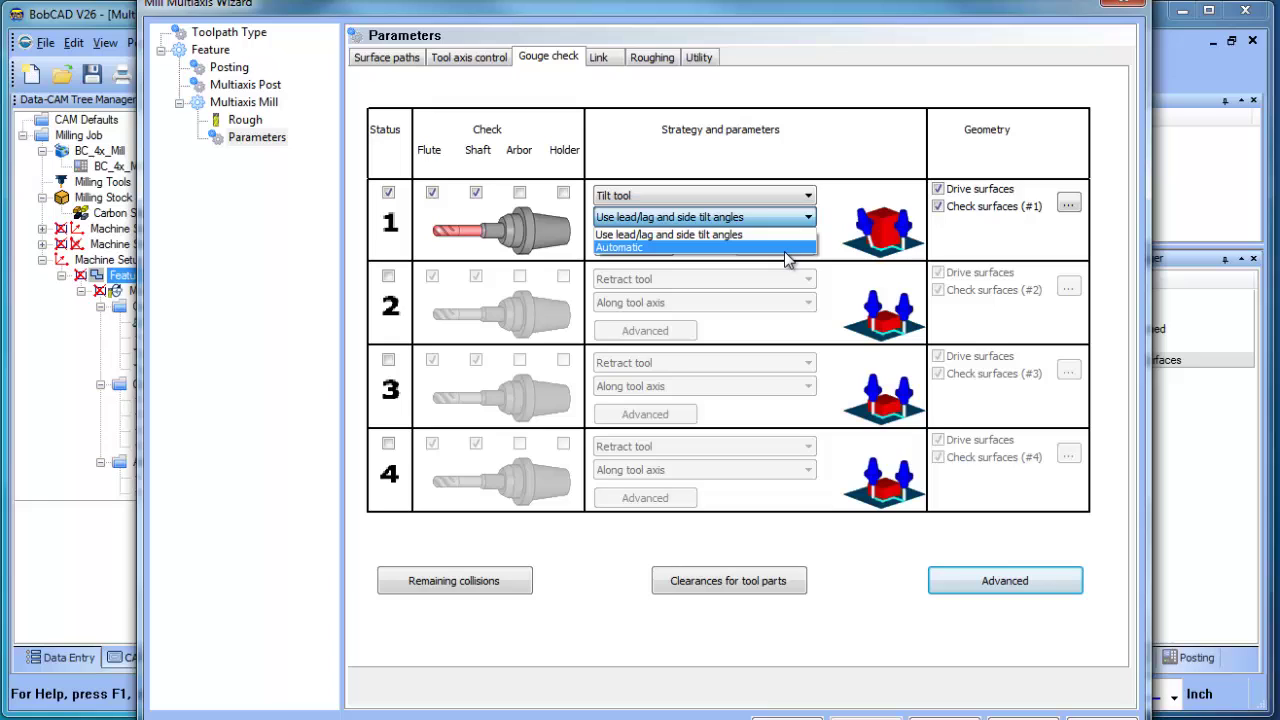
{"action": "left_click", "coordinate": [786, 248]}
{"action": "left_click", "coordinate": [778, 220]}
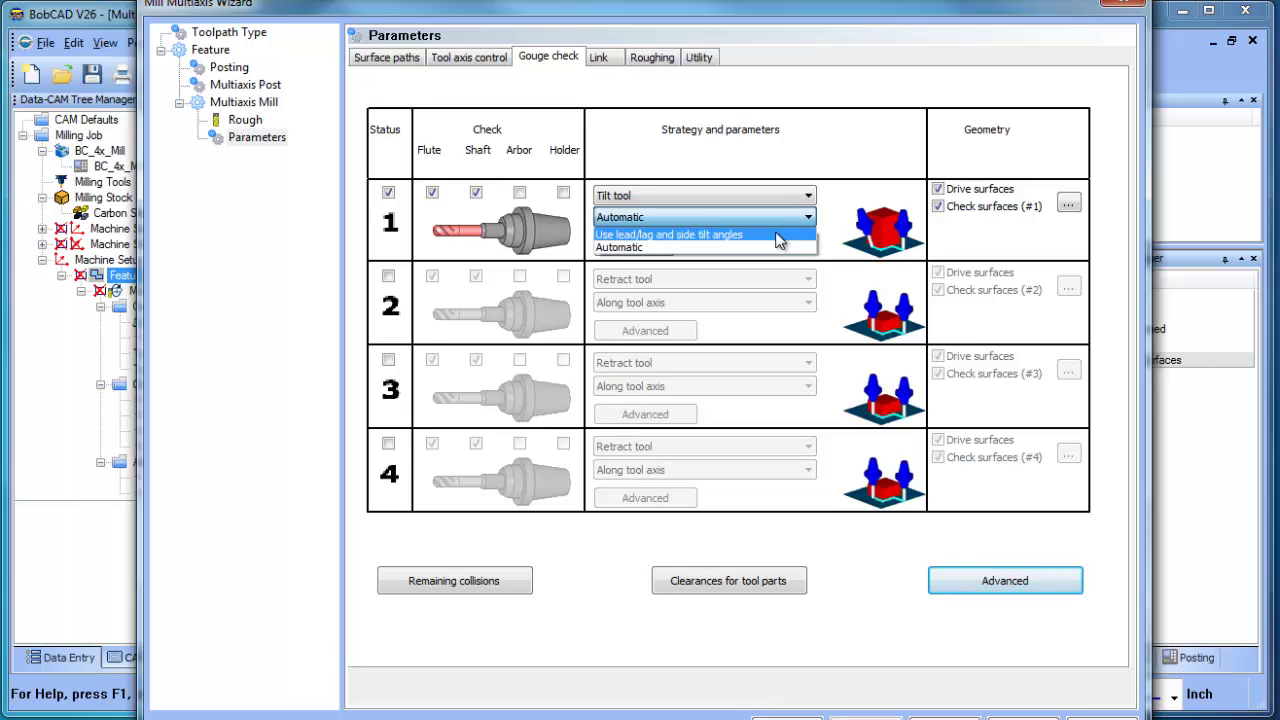
{"action": "left_click", "coordinate": [775, 234]}
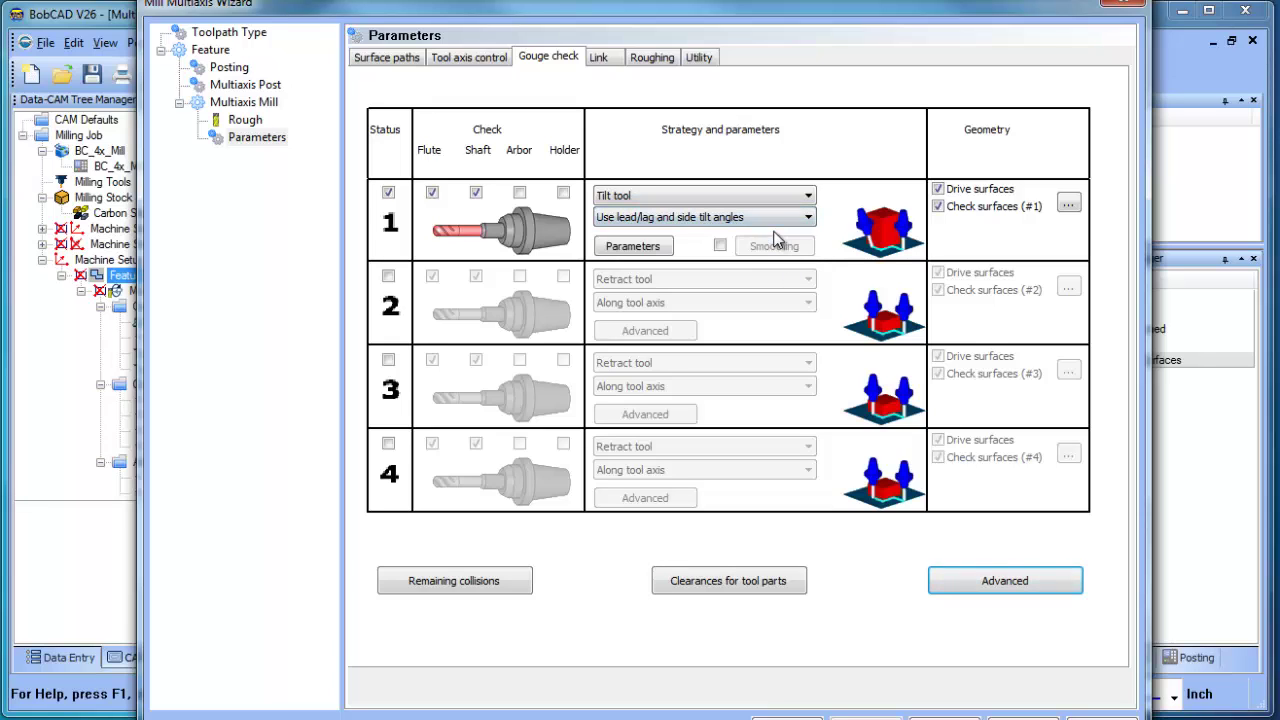
{"action": "left_click", "coordinate": [388, 192]}
{"action": "left_click", "coordinate": [600, 57]}
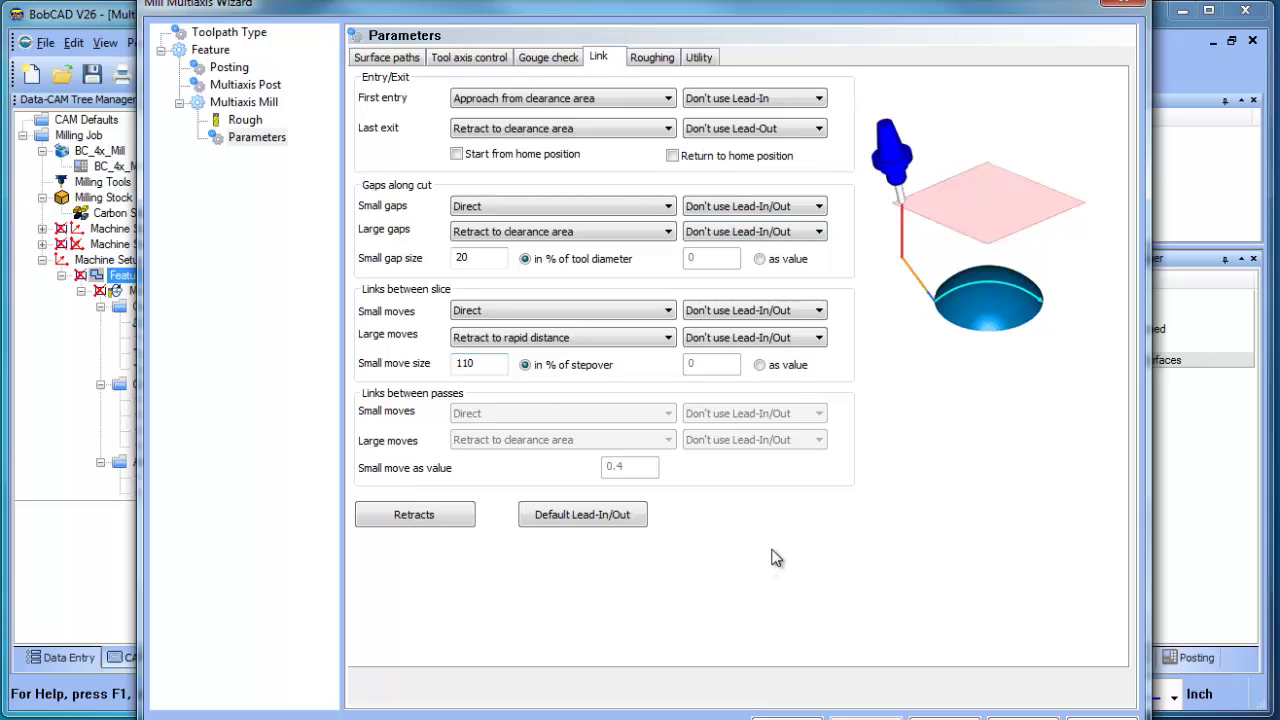
- Keep First entry at Don't use Lead-In and close Default Lead-In/Out without changes
{"action": "left_click", "coordinate": [441, 518]}
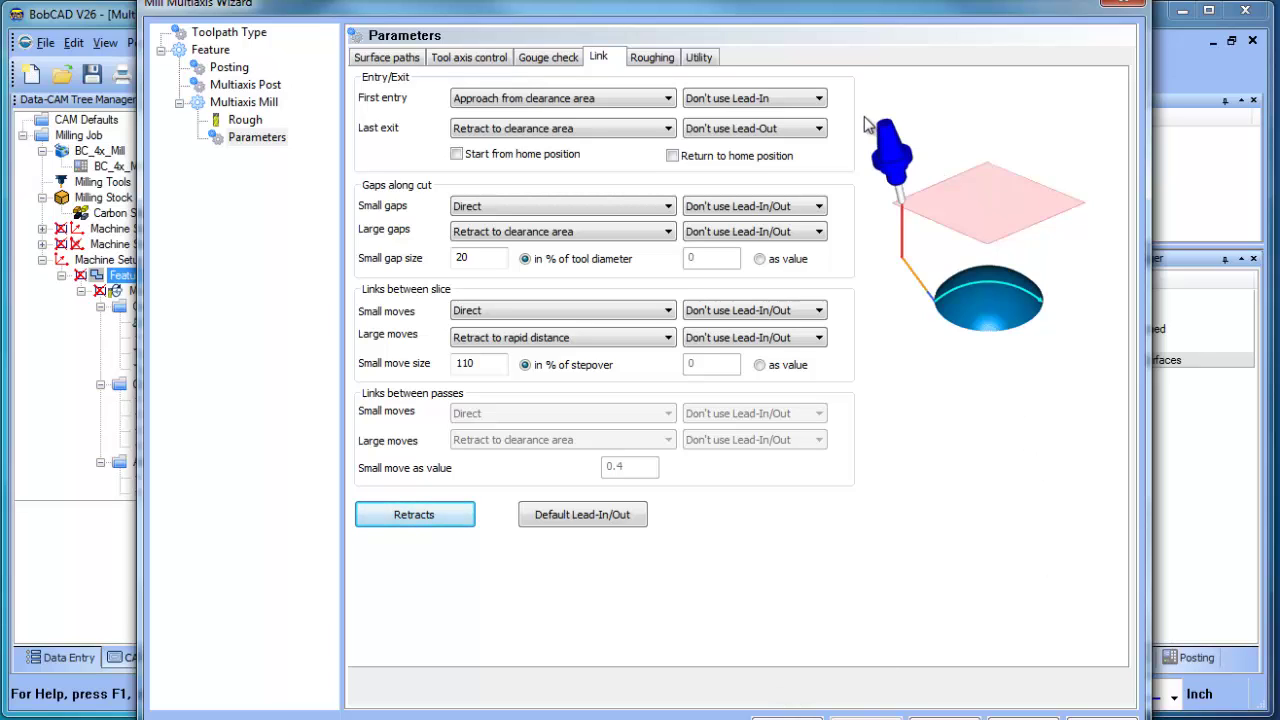
{"action": "left_click", "coordinate": [785, 100]}
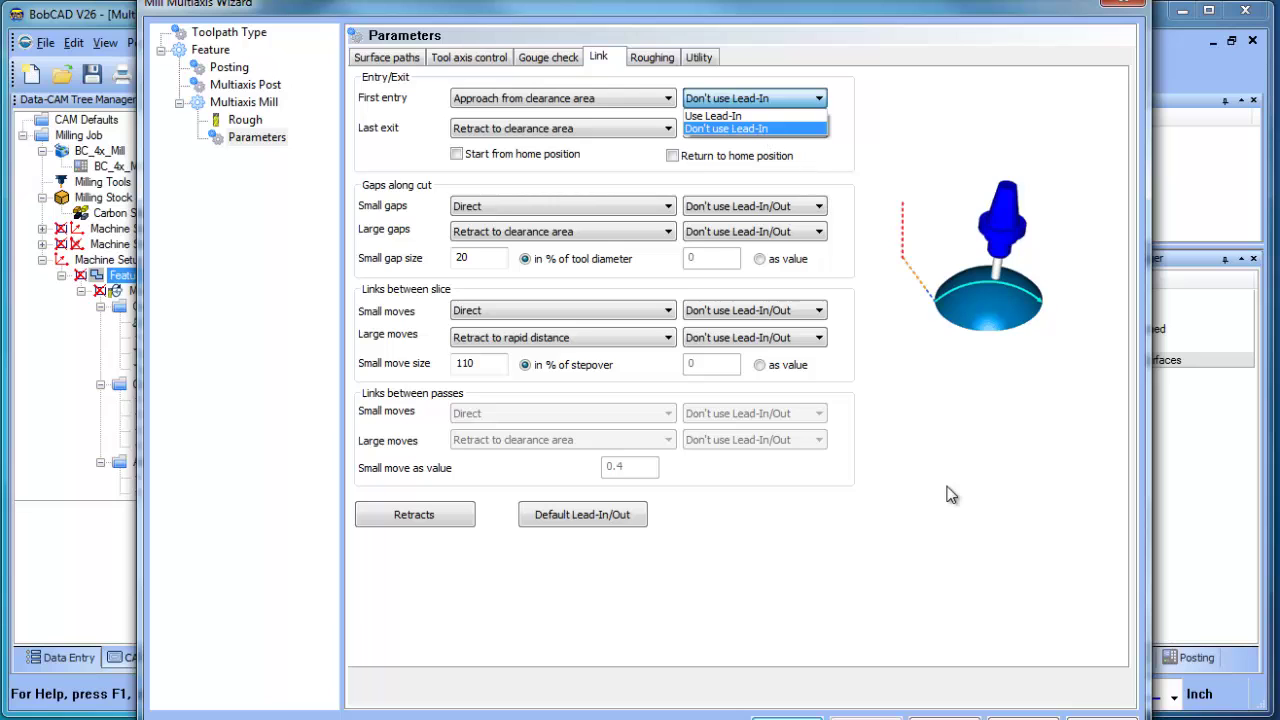
{"action": "left_click", "coordinate": [628, 518]}
{"action": "left_click", "coordinate": [578, 516]}
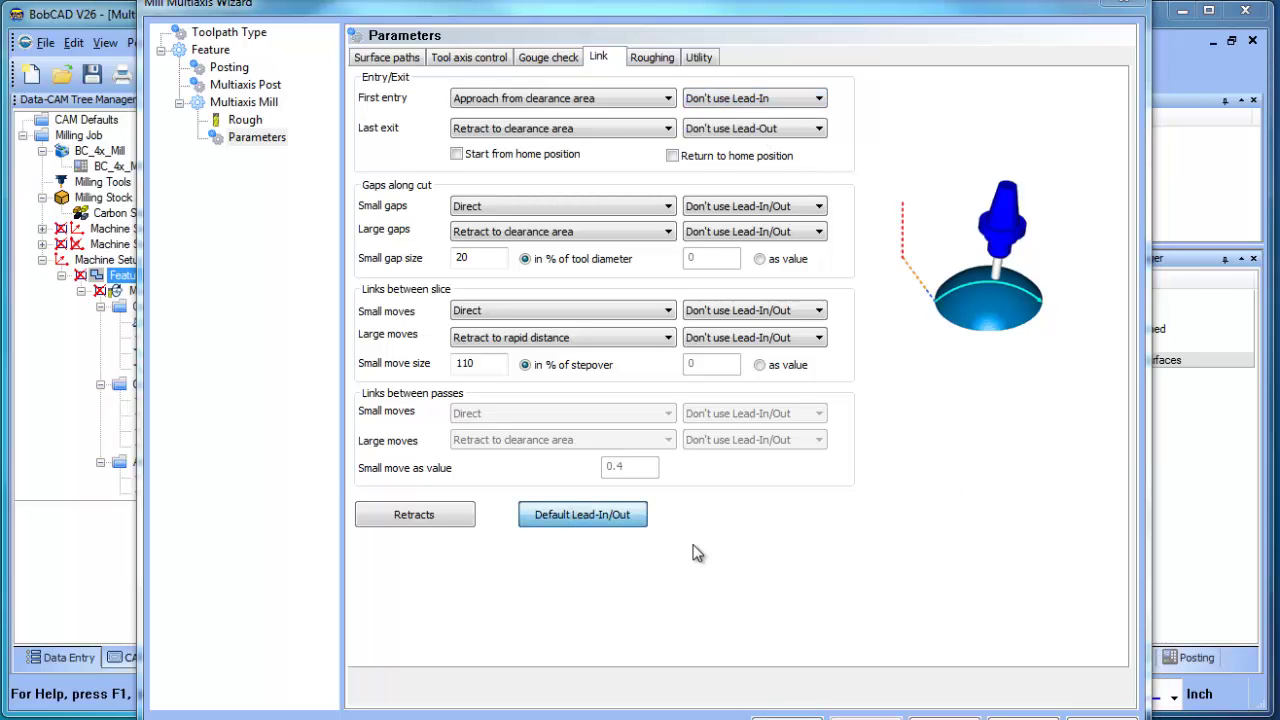
{"action": "left_click_drag", "start_coordinate": [850, 74], "coordinate": [760, 88]}
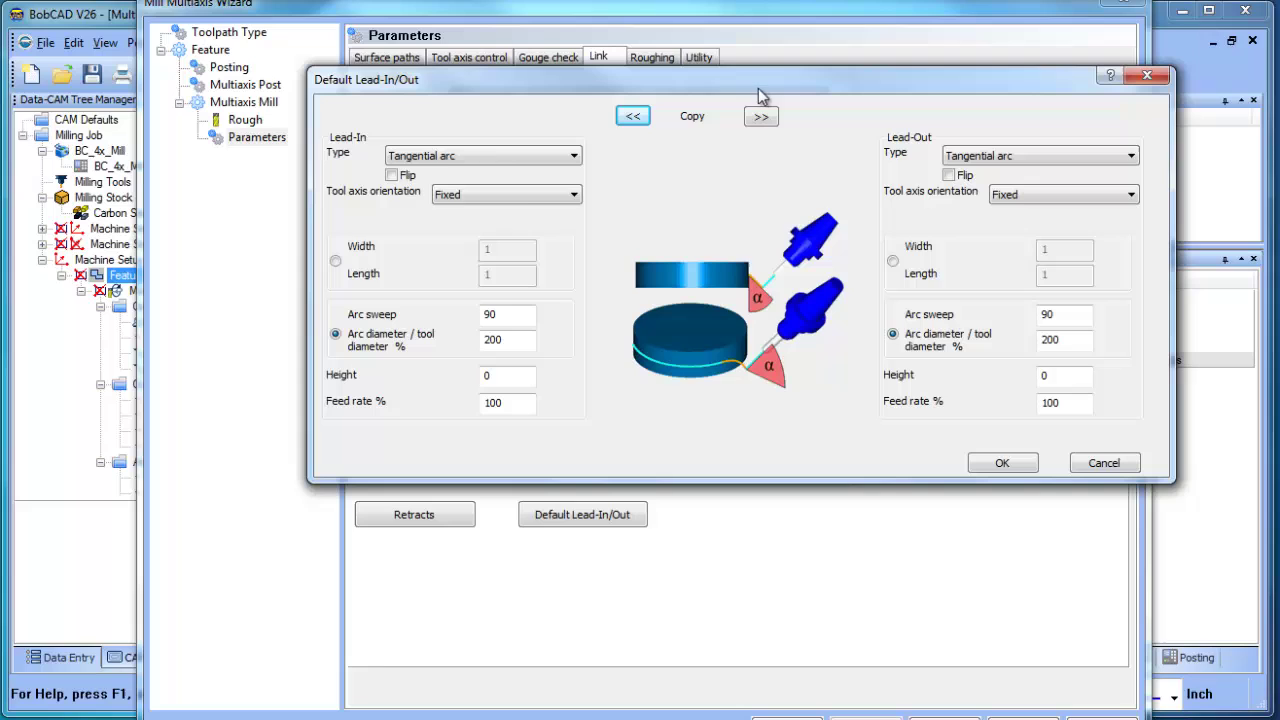
{"action": "left_click", "coordinate": [506, 157]}
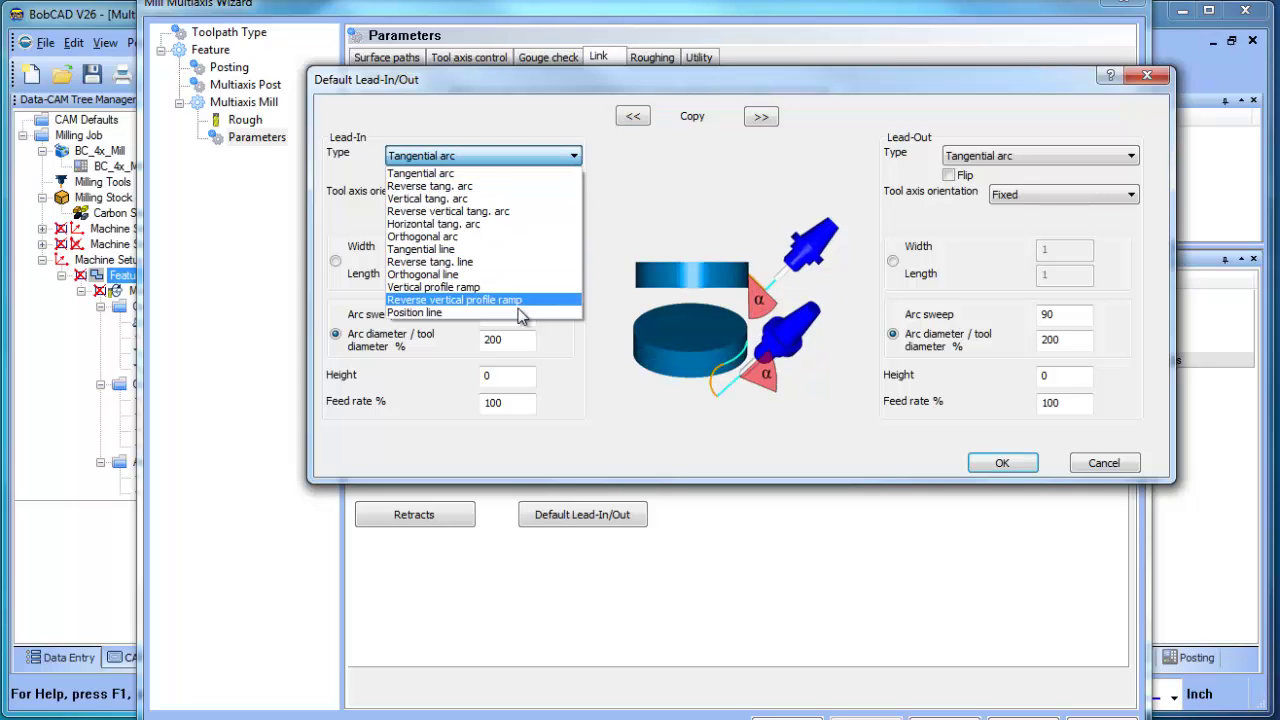
{"action": "left_click", "coordinate": [641, 177]}
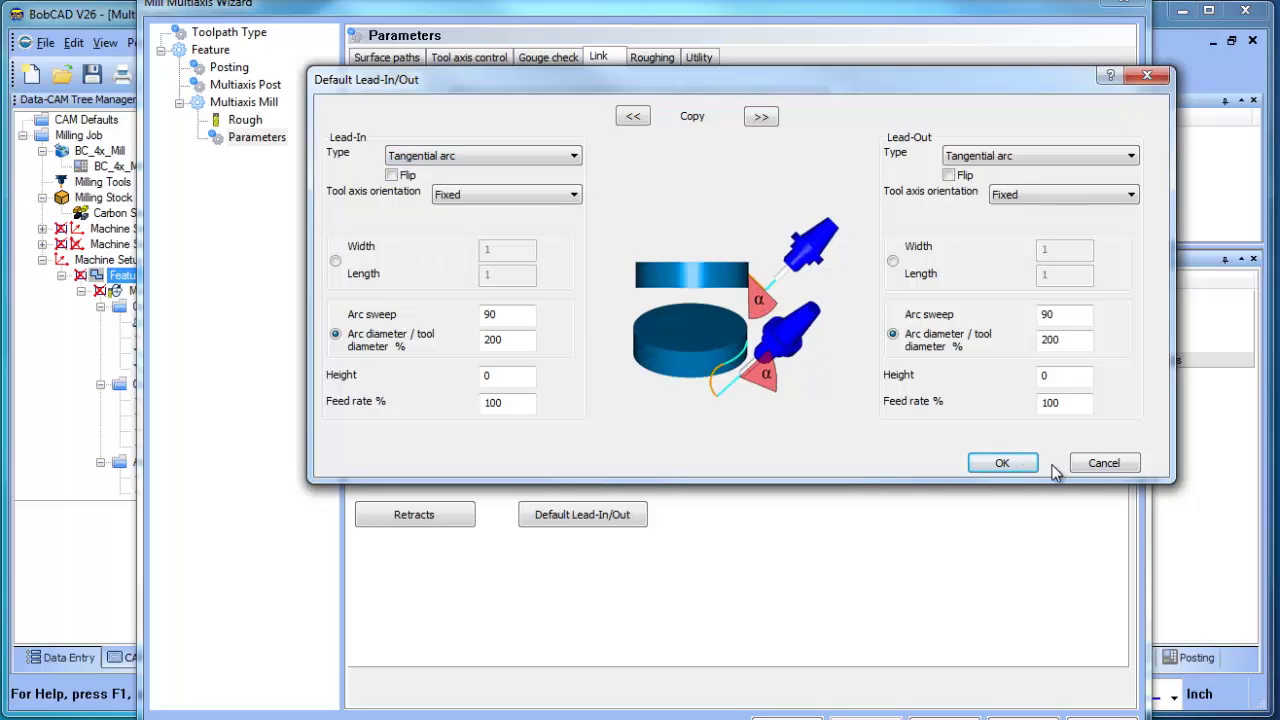
{"action": "left_click", "coordinate": [1106, 463]}
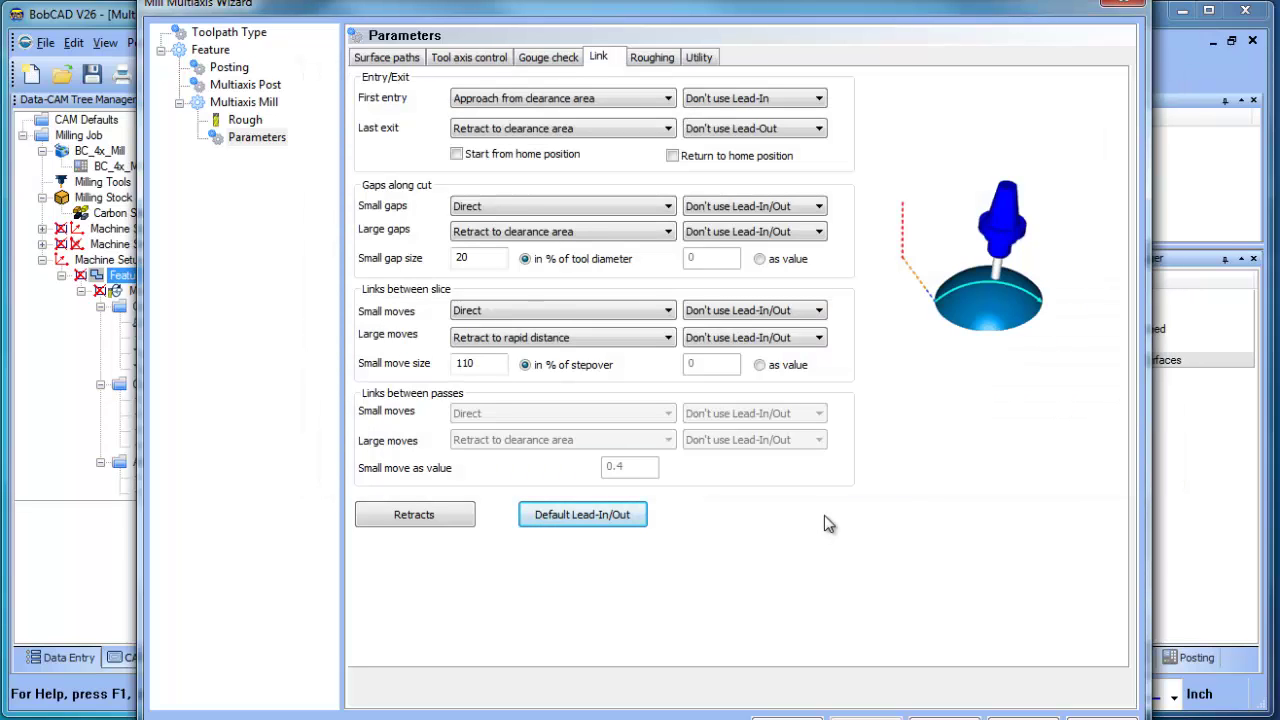
- Try the multiple-pass and plunge roughing options, leaving both turned off
{"action": "left_click", "coordinate": [654, 60]}
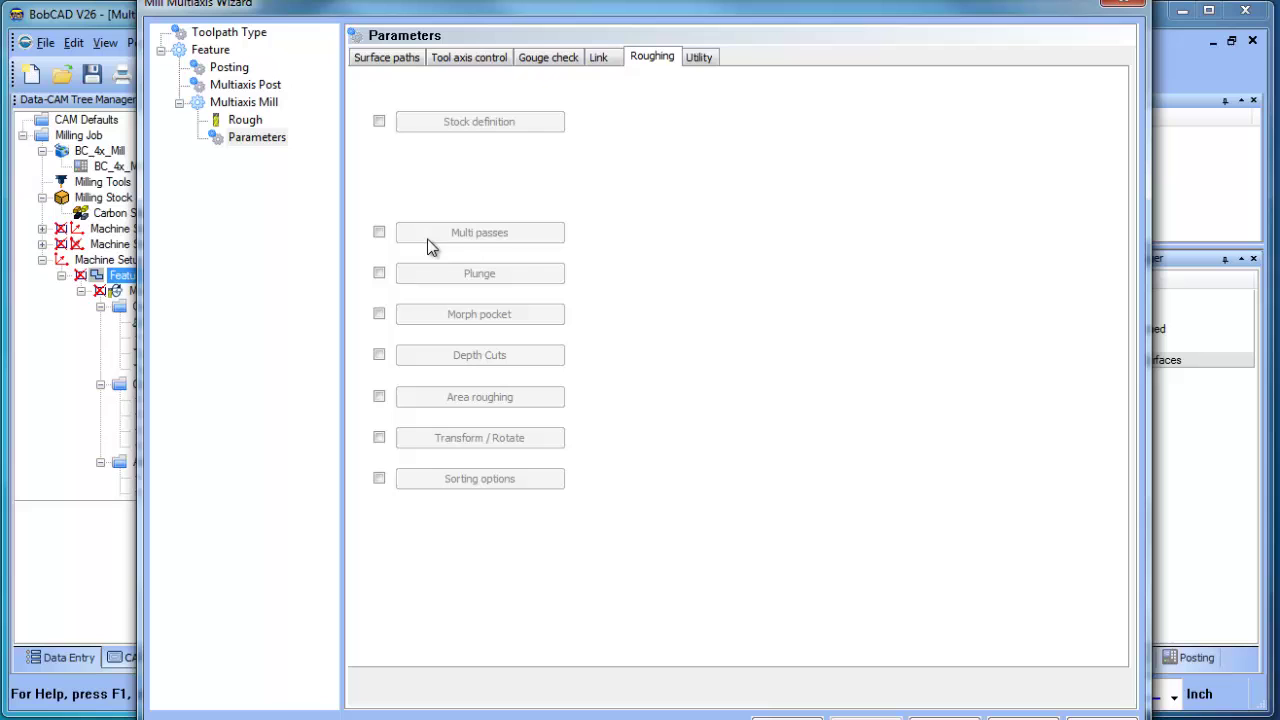
{"action": "left_click", "coordinate": [379, 232]}
{"action": "left_click", "coordinate": [490, 234]}
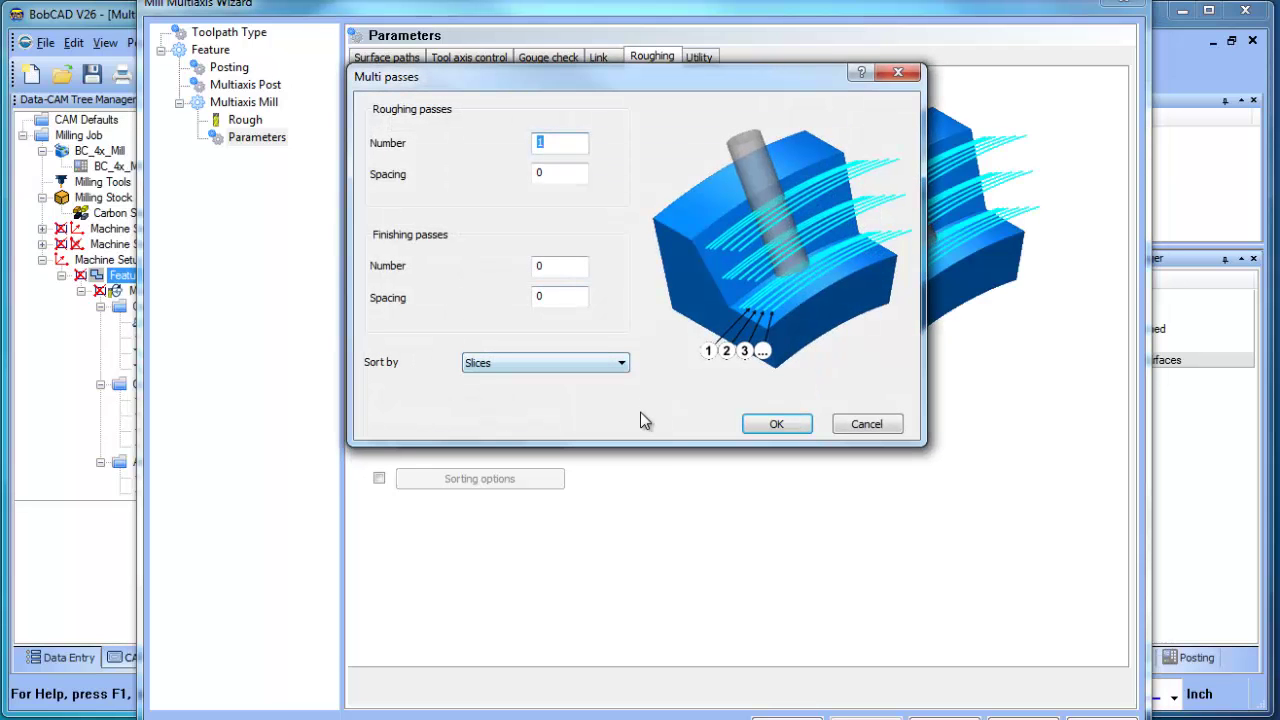
{"action": "left_click", "coordinate": [886, 428]}
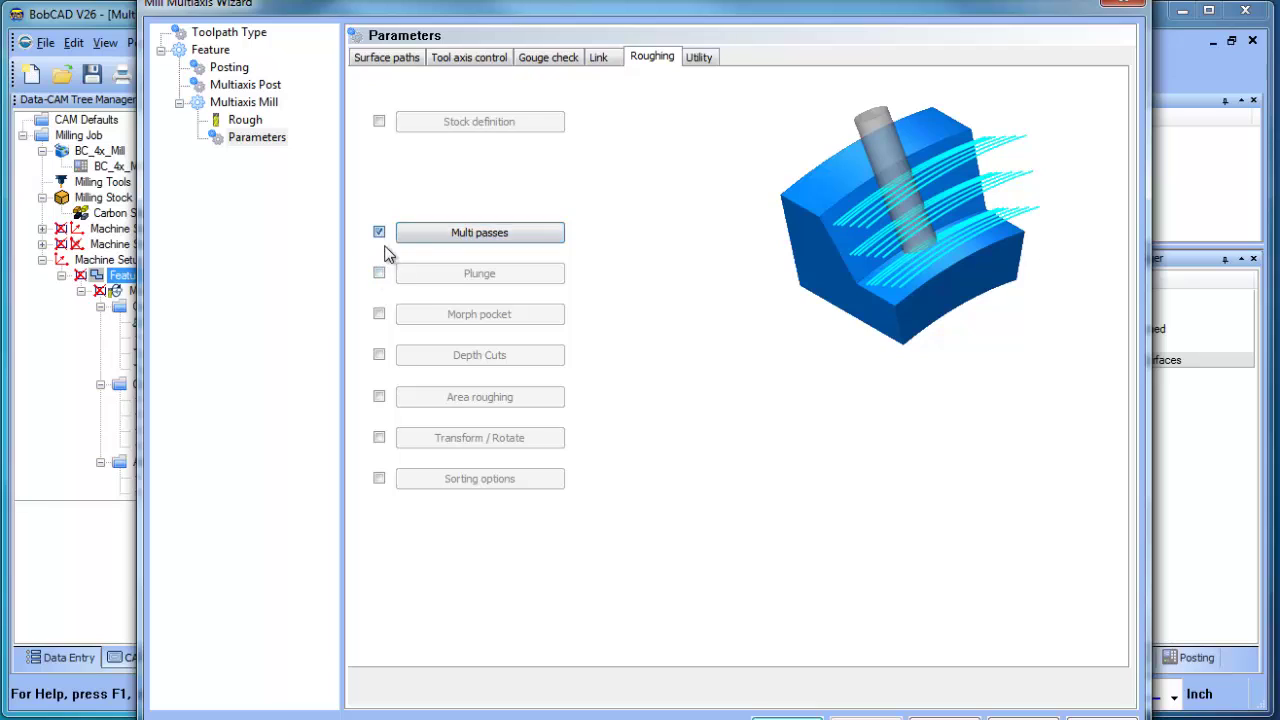
{"action": "left_click", "coordinate": [379, 273]}
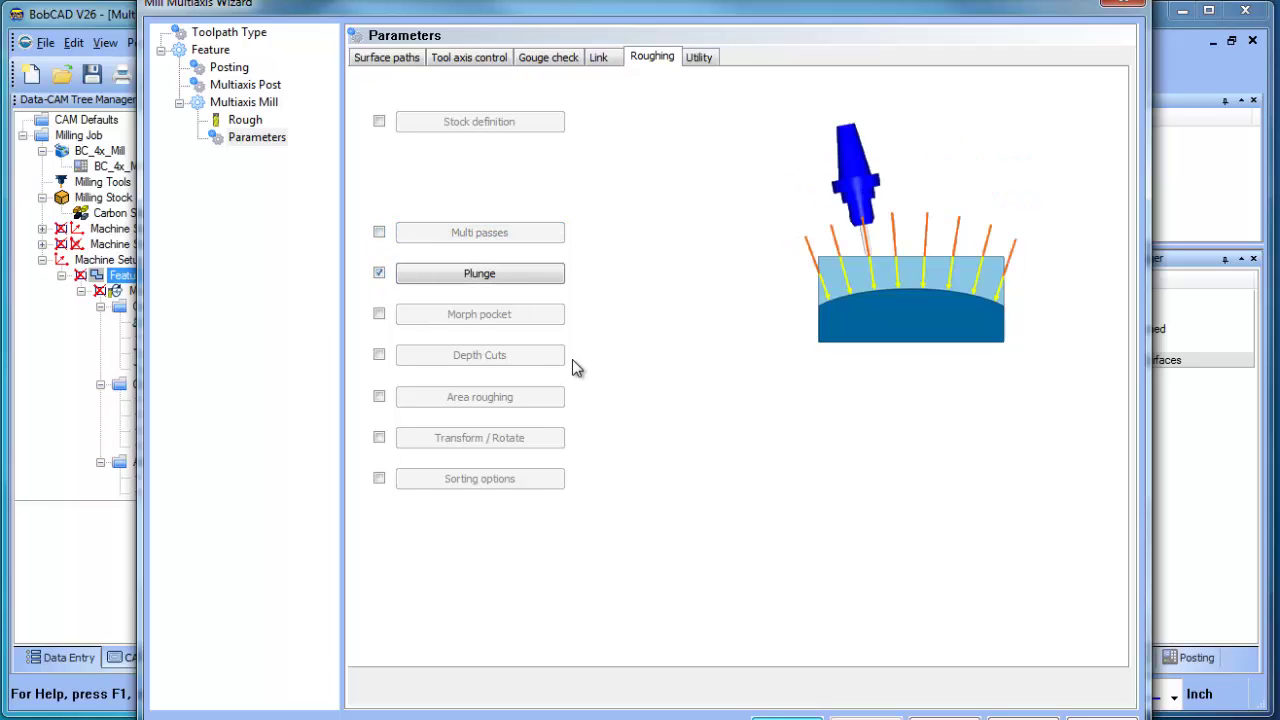
{"action": "left_click", "coordinate": [379, 273]}
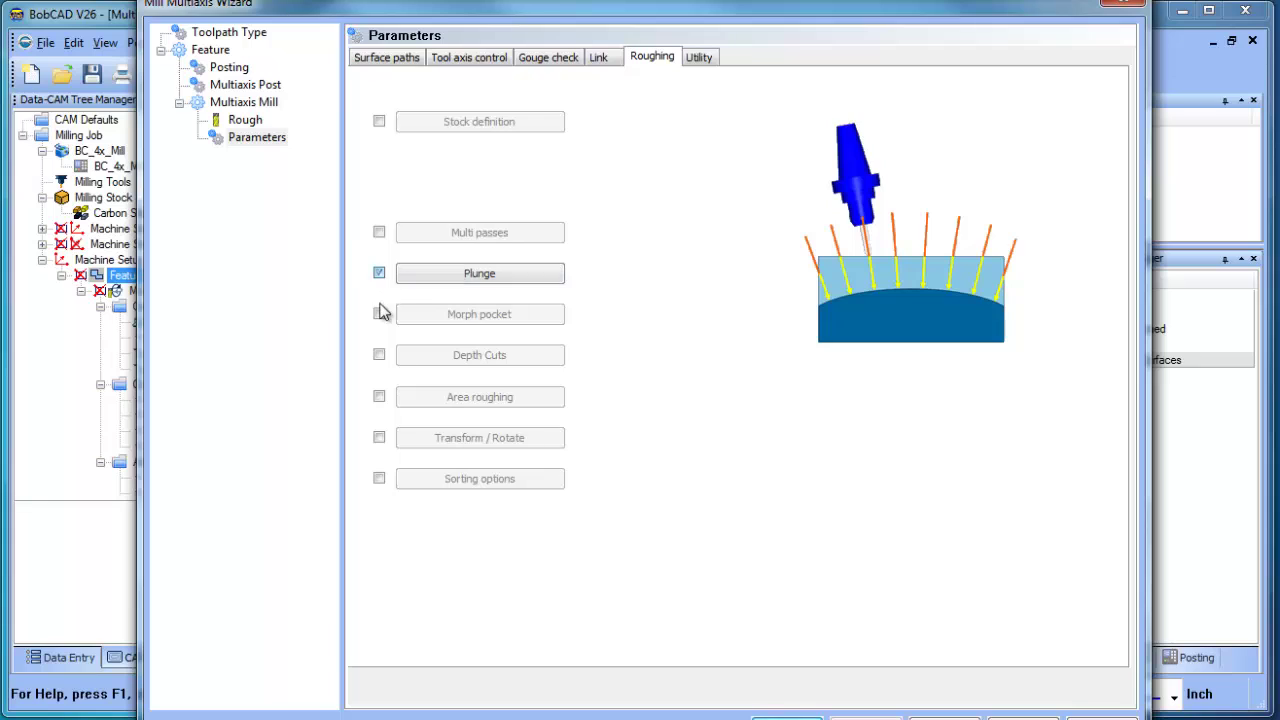
- Uncheck Area roughing and enable Transform / Rotate, keeping Z axis, 4 steps, 90° rotation
{"action": "left_click", "coordinate": [380, 398]}
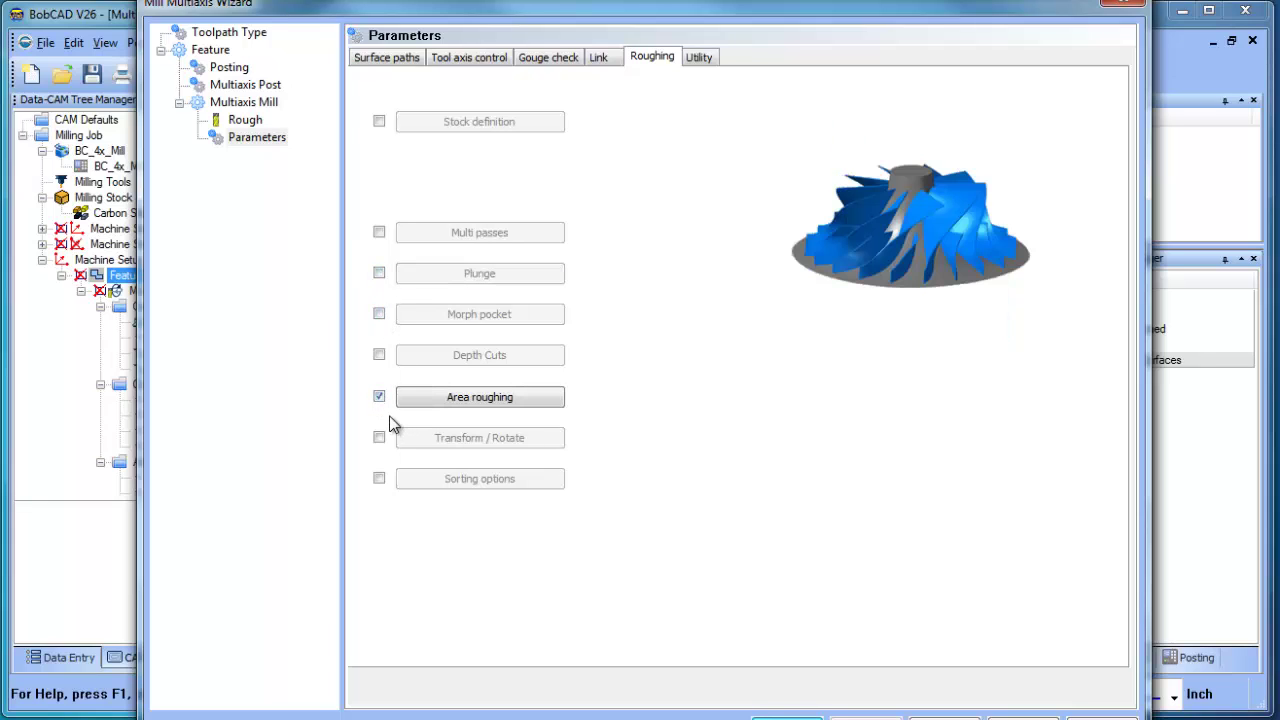
{"action": "left_click", "coordinate": [379, 397]}
{"action": "left_click", "coordinate": [379, 437]}
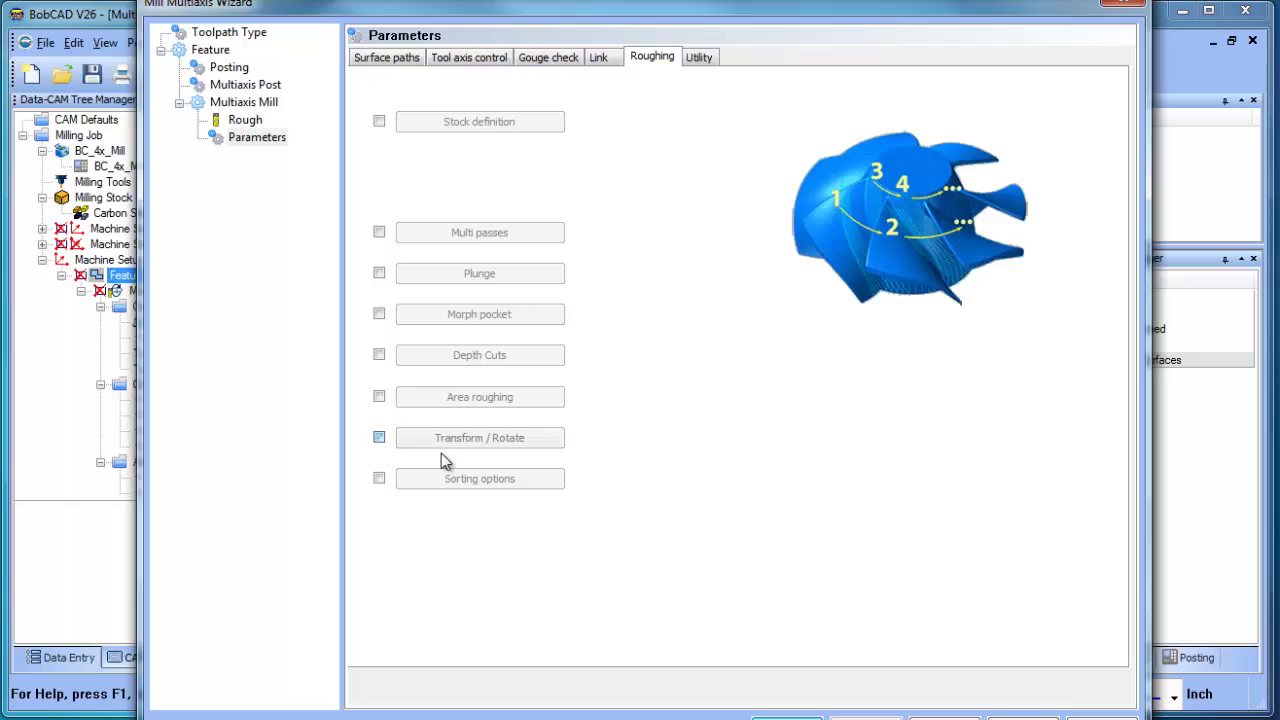
{"action": "left_click", "coordinate": [522, 446]}
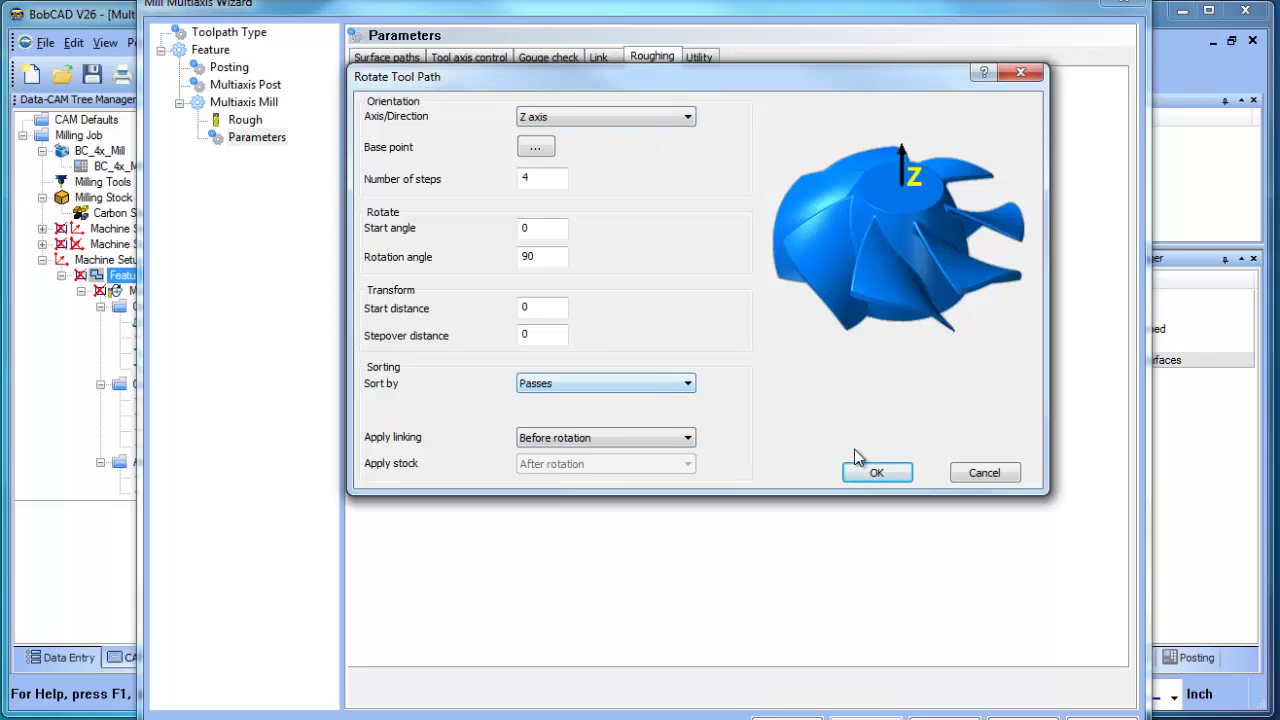
{"action": "left_click", "coordinate": [995, 477]}
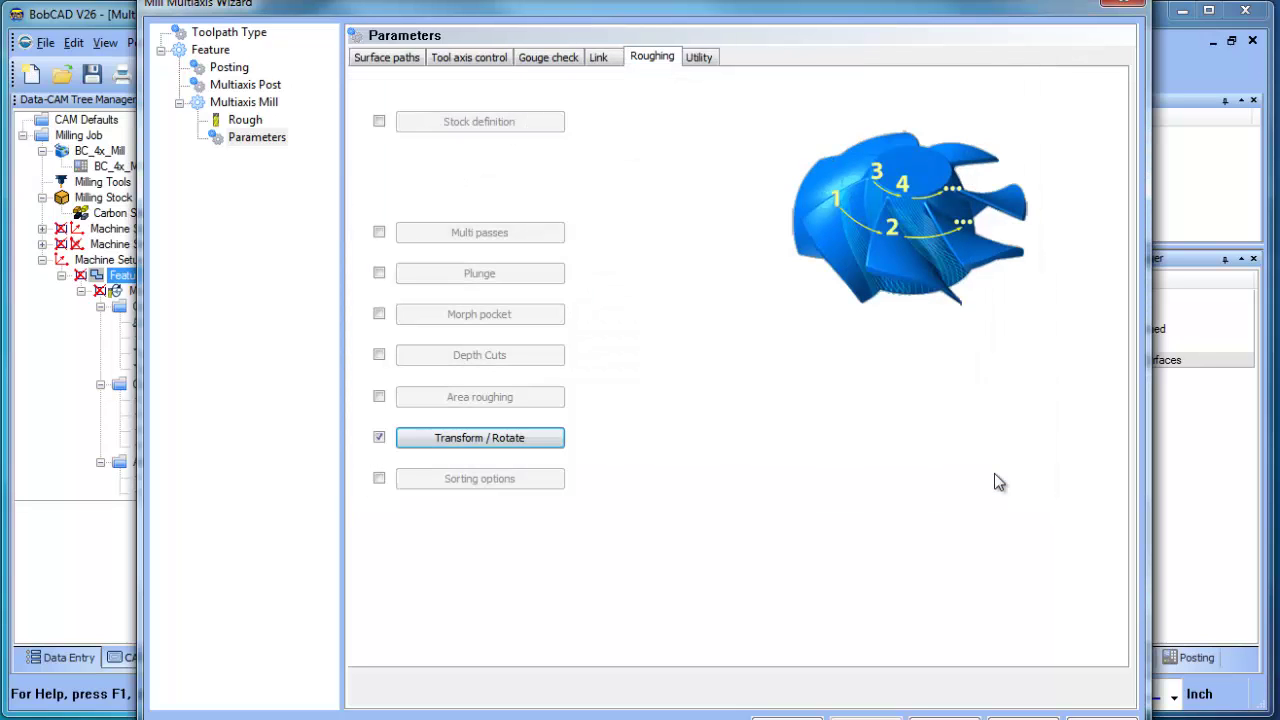
{"action": "left_click", "coordinate": [703, 62]}
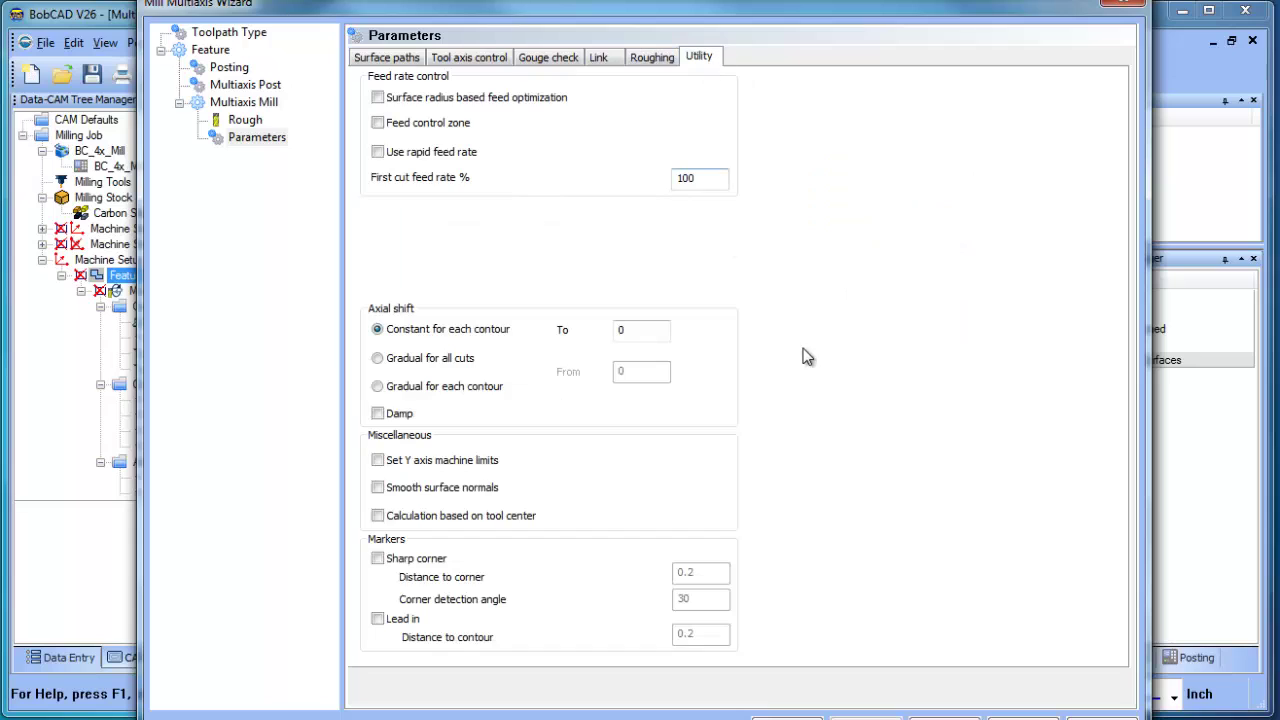
- Accept the wizard with OK and compute the Feature Multiaxis toolpath, orbiting to inspect it
{"action": "left_click", "coordinate": [408, 60]}
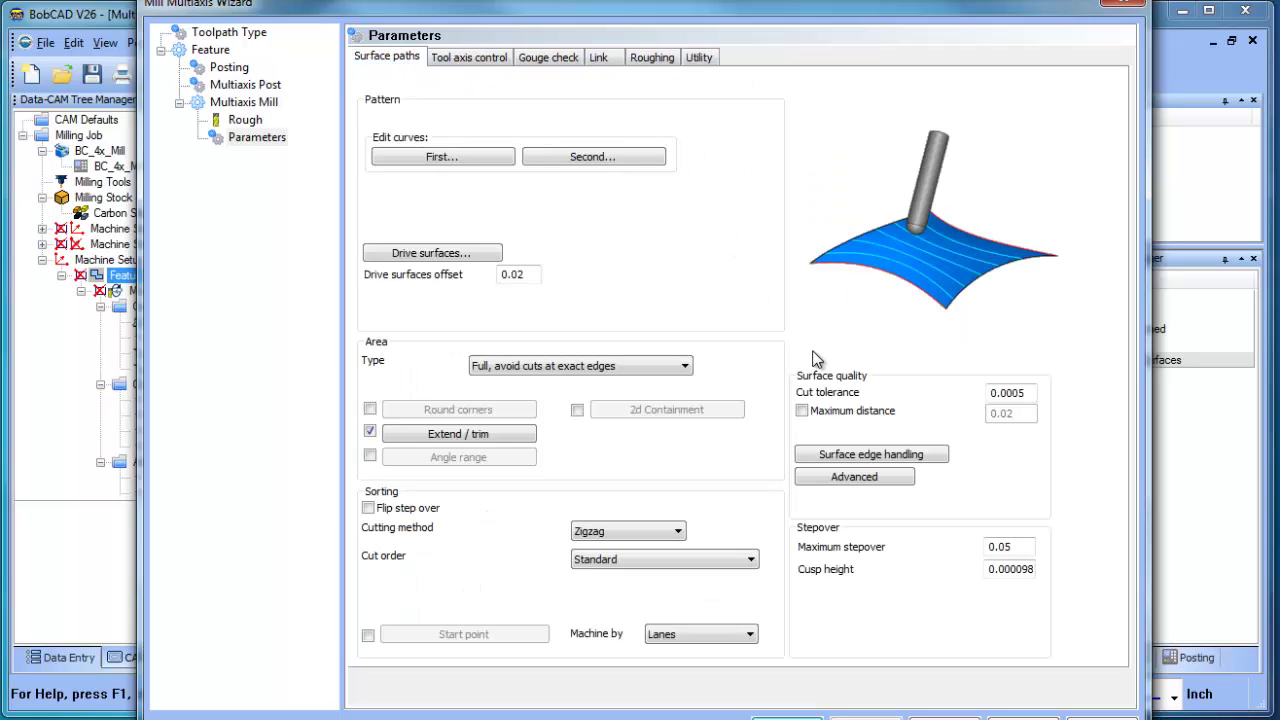
{"action": "key", "text": "Return"}
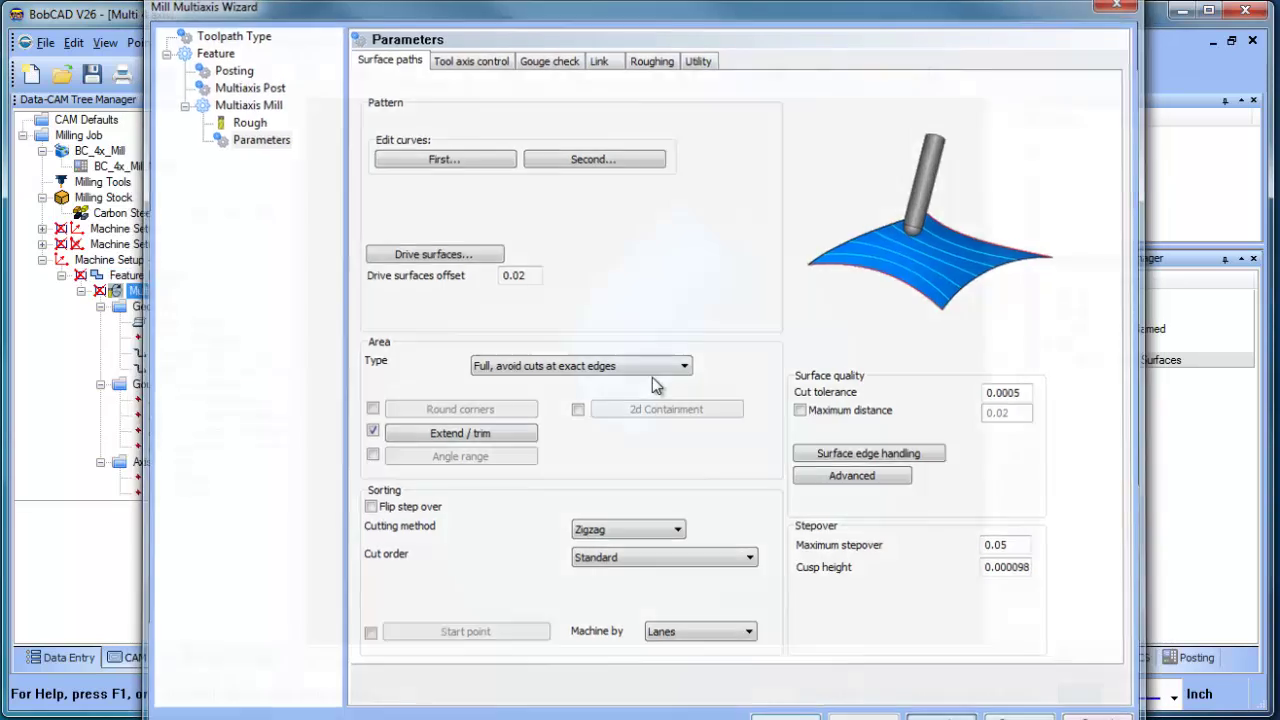
{"action": "left_click", "coordinate": [152, 279]}
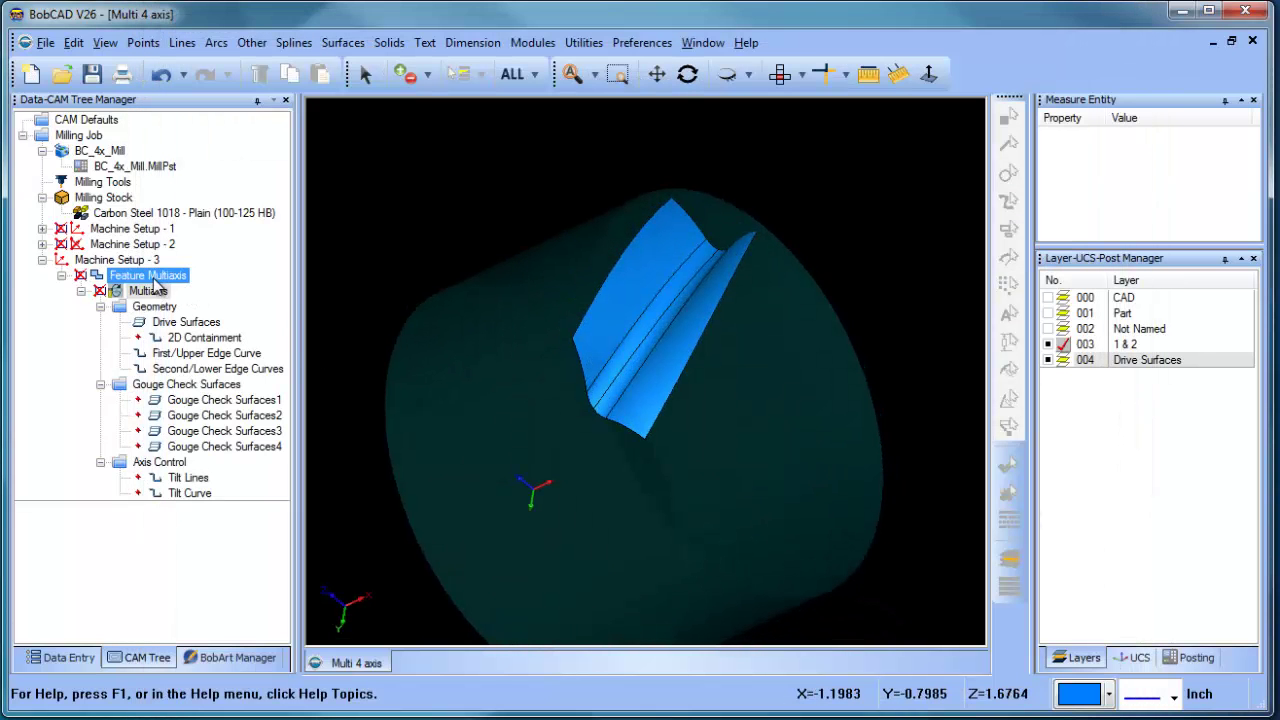
{"action": "right_click", "coordinate": [155, 285]}
{"action": "left_click", "coordinate": [220, 289]}
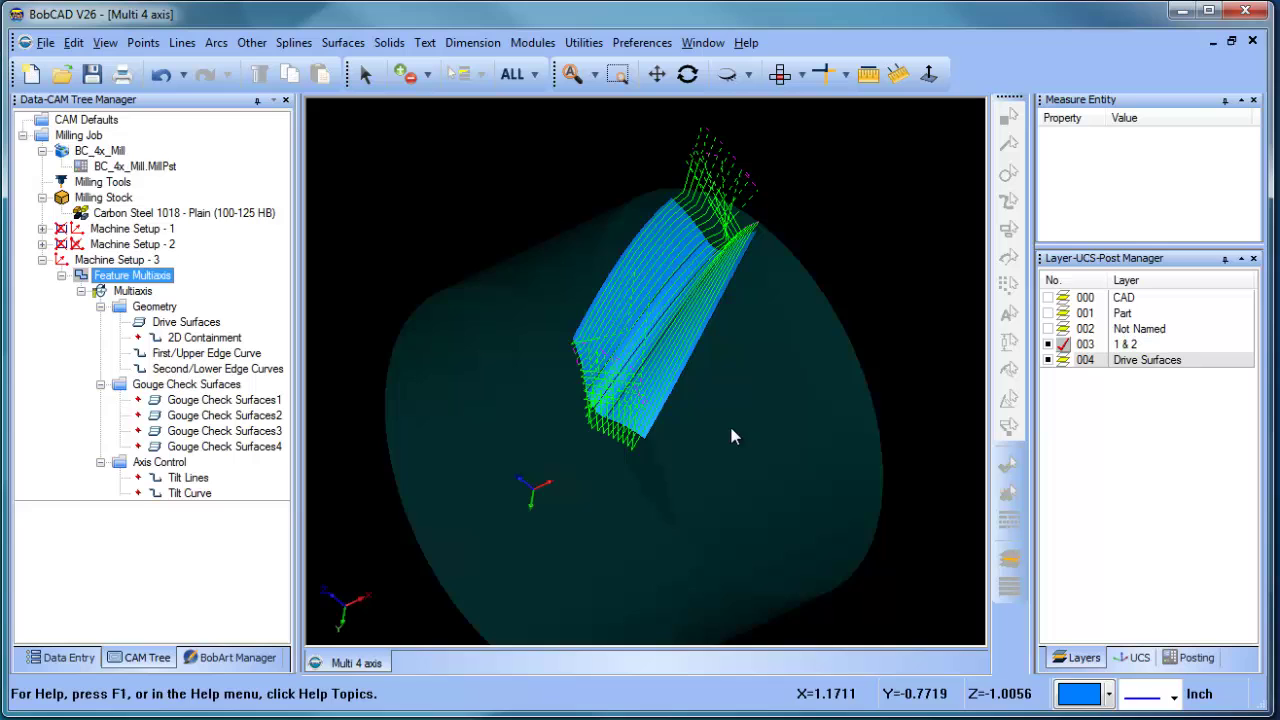
{"action": "middle_click_drag", "start_coordinate": [731, 436], "coordinate": [760, 381]}
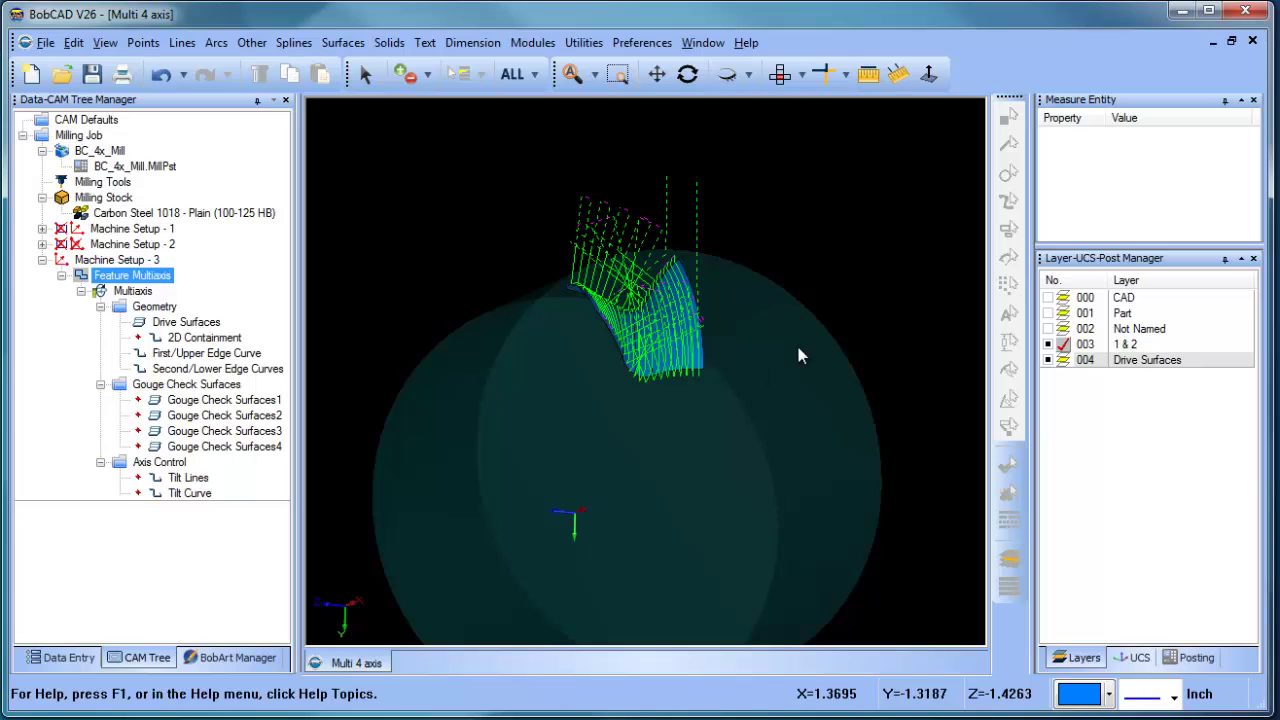
{"action": "middle_click_drag", "start_coordinate": [798, 355], "coordinate": [745, 390]}
- Launch Modules > Simulation and resize the docked Move List panel
{"action": "left_click", "coordinate": [523, 43]}
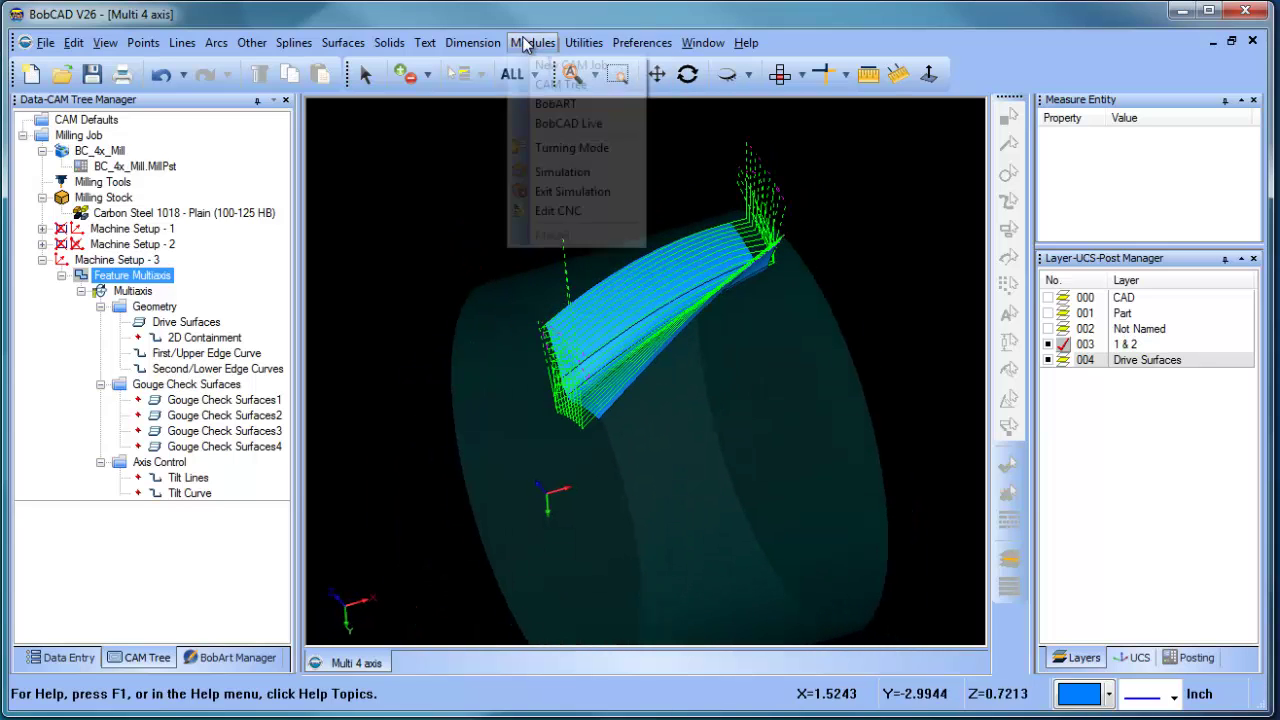
{"action": "left_click", "coordinate": [600, 178]}
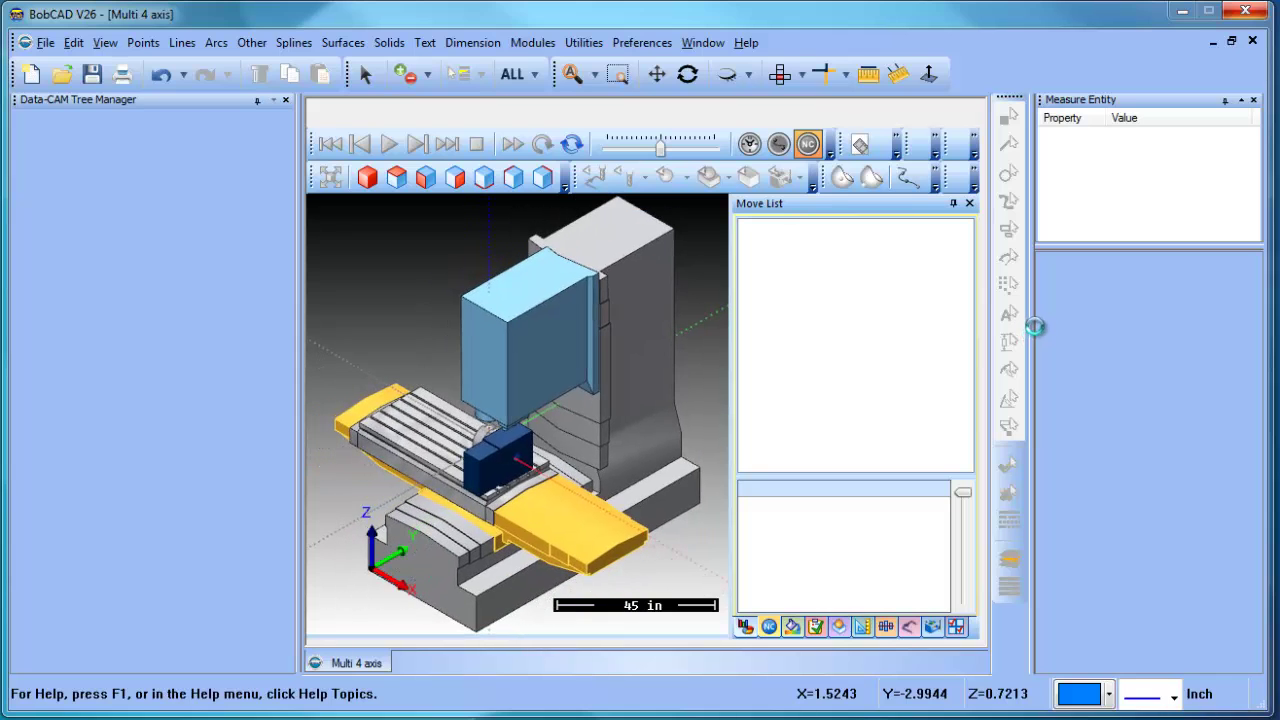
{"action": "left_click_drag", "start_coordinate": [1034, 324], "coordinate": [1186, 322]}
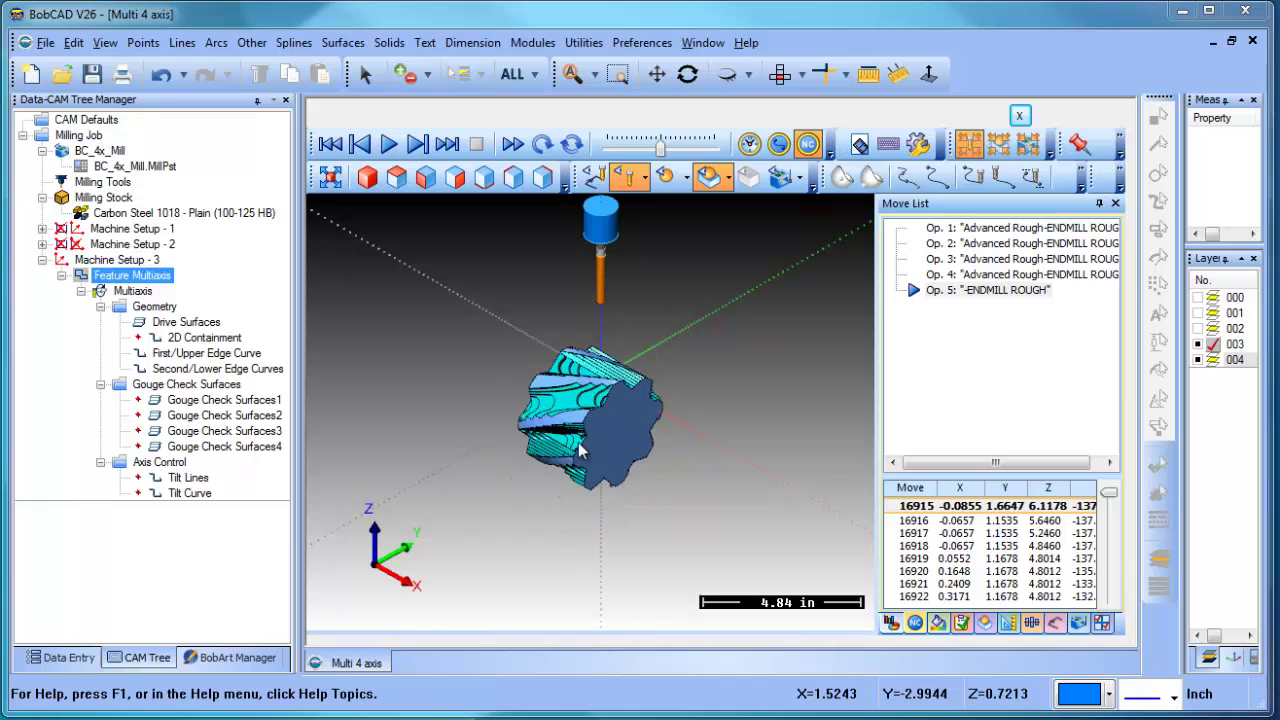
- Play the simulation while orbiting and zooming the view of the gear stock
{"action": "middle_click_drag", "start_coordinate": [445, 345], "coordinate": [603, 362]}
{"action": "scroll", "coordinate": [607, 357], "scroll_direction": "up", "scroll_amount": 4}
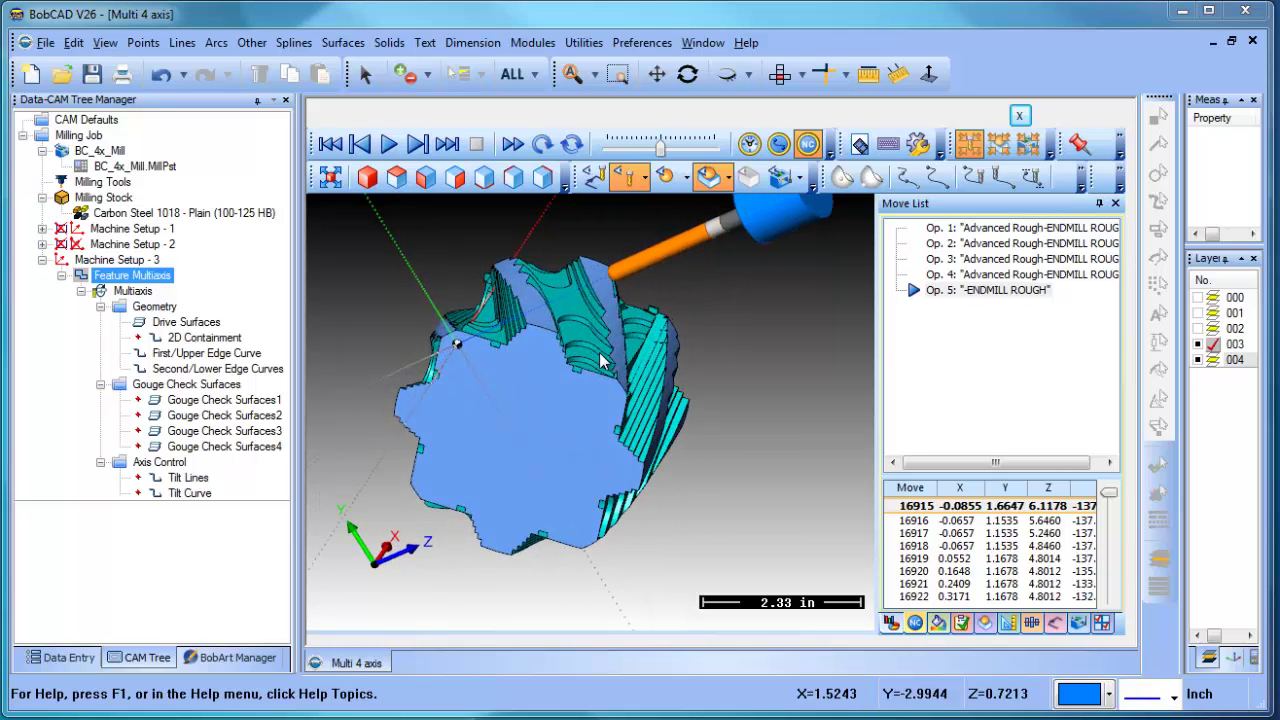
{"action": "left_click", "coordinate": [392, 146]}
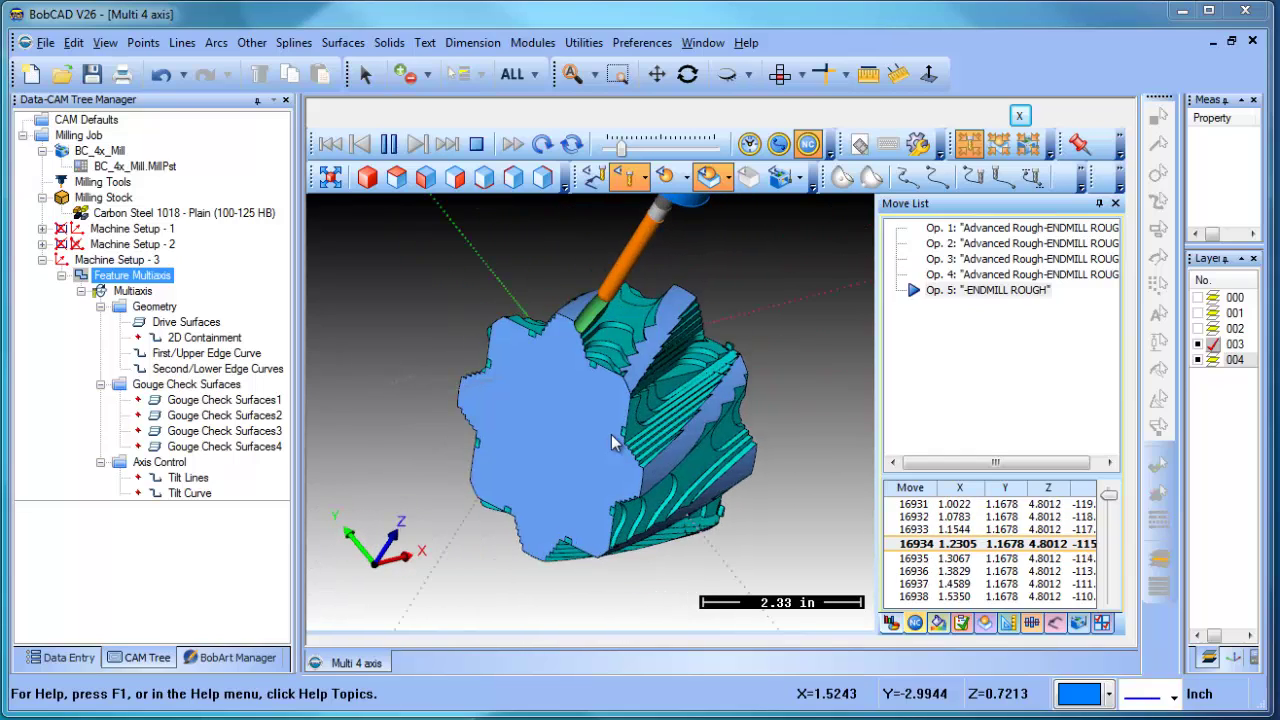
{"action": "scroll", "coordinate": [608, 366], "scroll_direction": "up", "scroll_amount": 2}
{"action": "scroll", "coordinate": [620, 380], "scroll_direction": "down", "scroll_amount": 4}
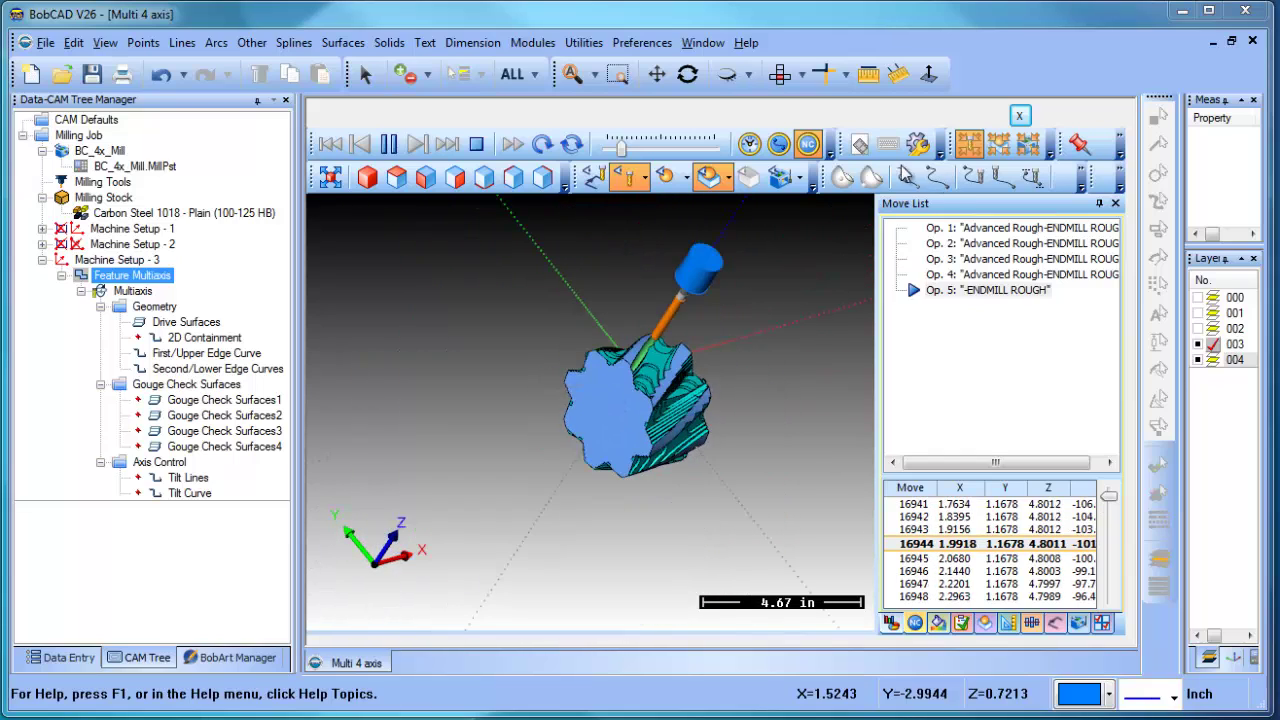
- Switch to an end-on view, then enlarge and widen the Move List table
{"action": "left_click", "coordinate": [510, 182]}
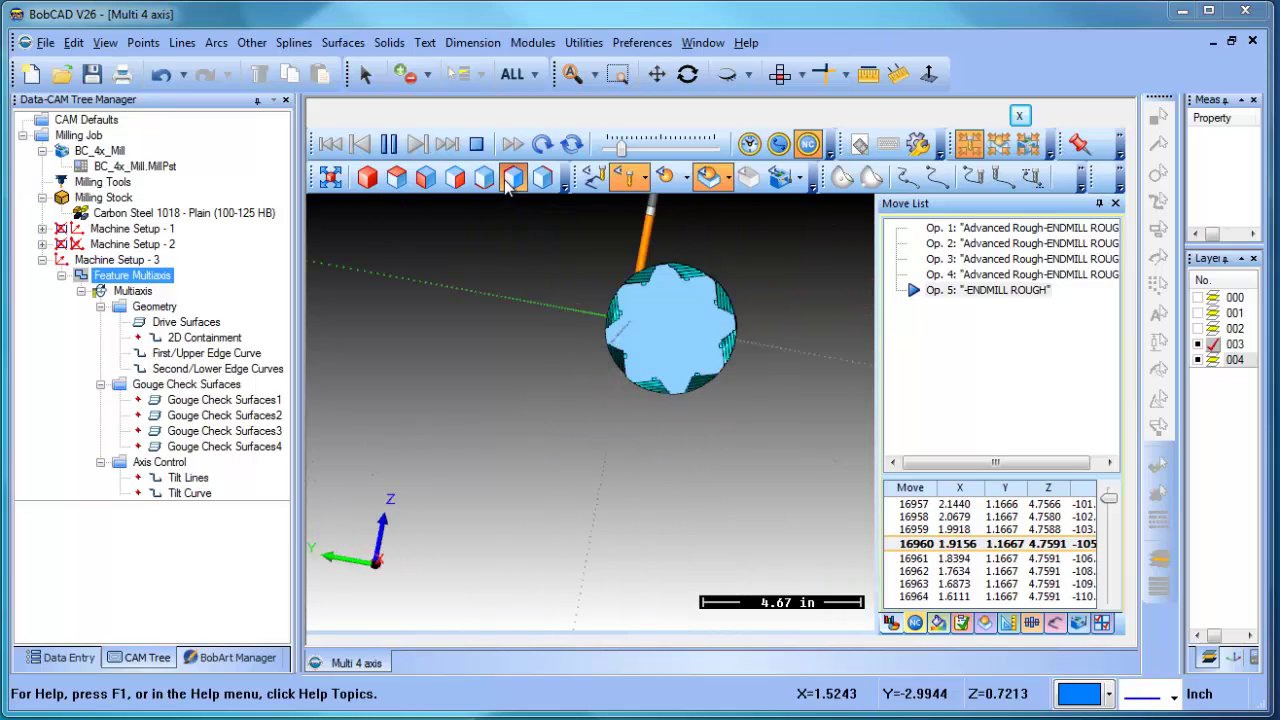
{"action": "scroll", "coordinate": [648, 268], "scroll_direction": "up", "scroll_amount": 5}
{"action": "scroll", "coordinate": [690, 320], "scroll_direction": "down", "scroll_amount": 2}
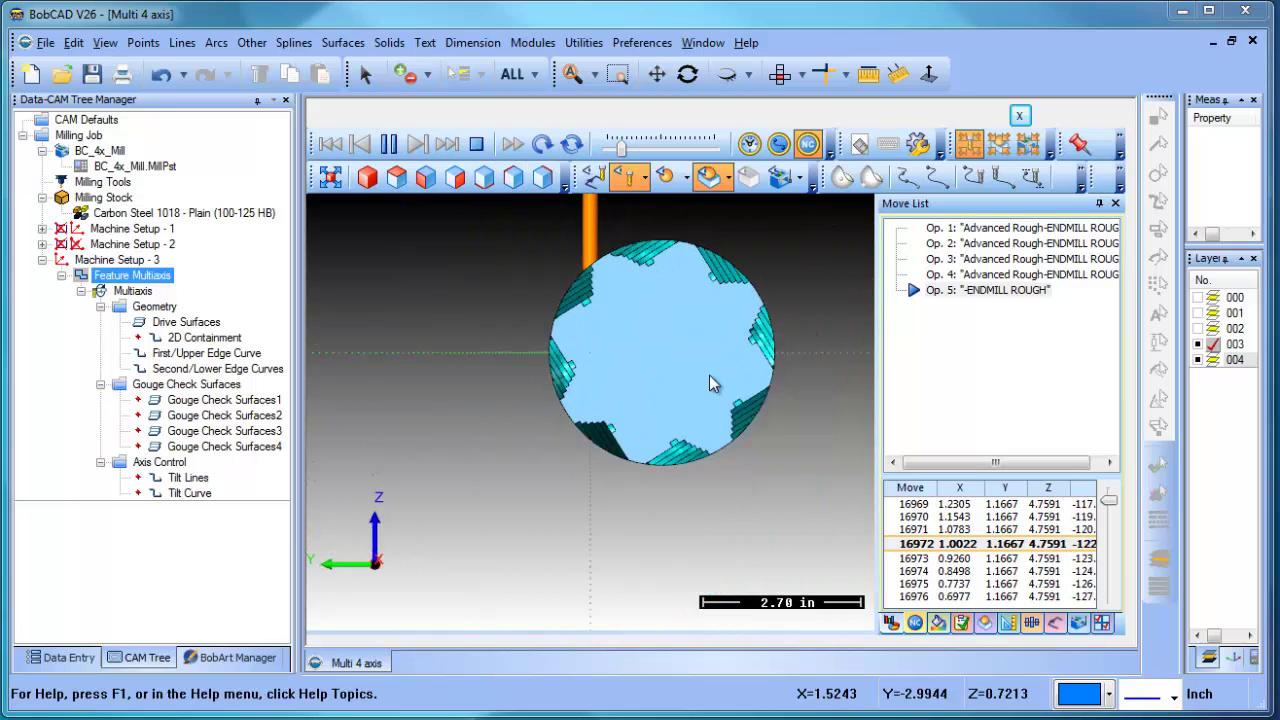
{"action": "middle_click_drag", "start_coordinate": [764, 410], "coordinate": [718, 447]}
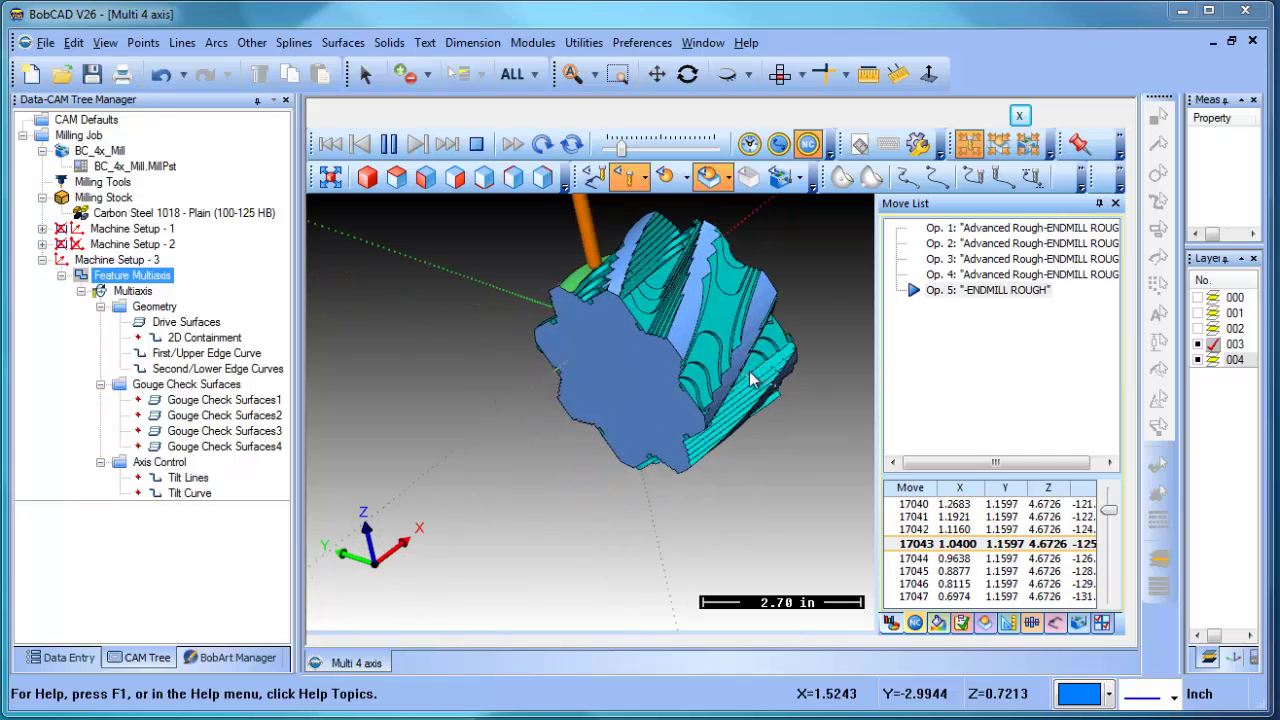
{"action": "left_click_drag", "start_coordinate": [886, 475], "coordinate": [886, 405]}
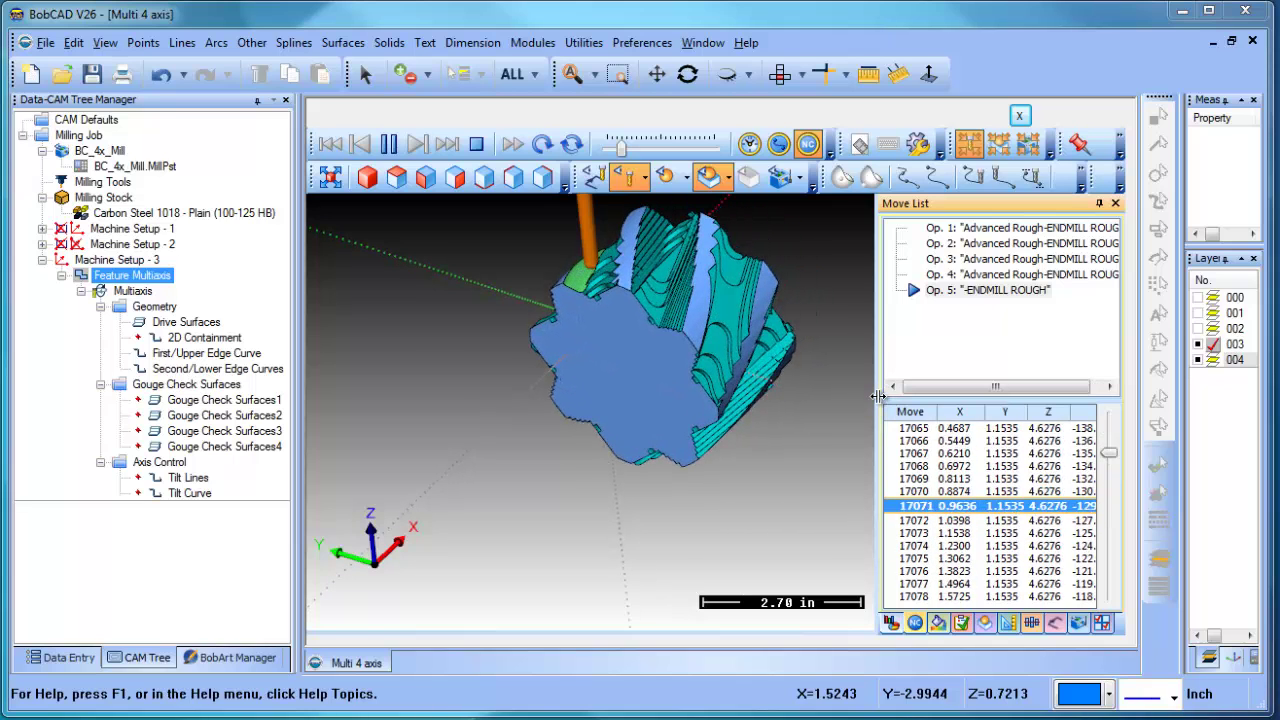
{"action": "left_click_drag", "start_coordinate": [858, 396], "coordinate": [837, 397]}
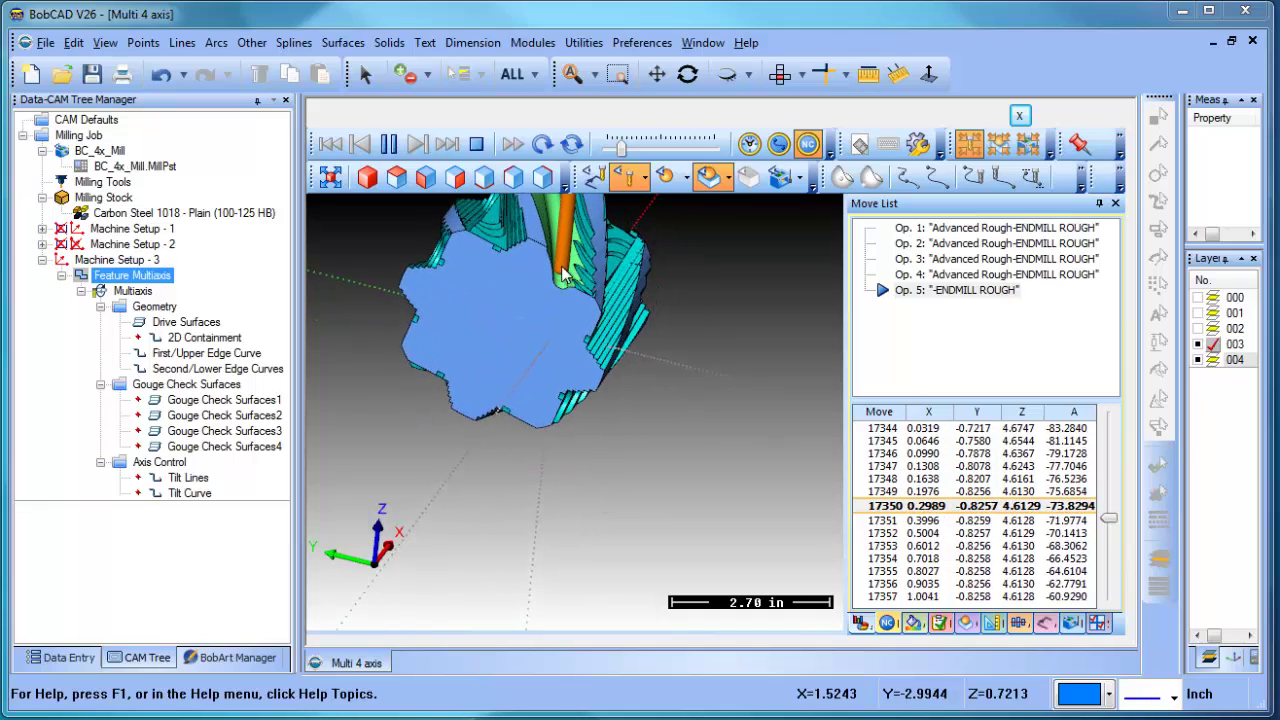
- Zoom the view on the gear as the simulation plays to move 17570 of Op. 5
{"action": "scroll", "coordinate": [683, 300], "scroll_direction": "down", "scroll_amount": 3}
{"action": "scroll", "coordinate": [678, 292], "scroll_direction": "up", "scroll_amount": 3}
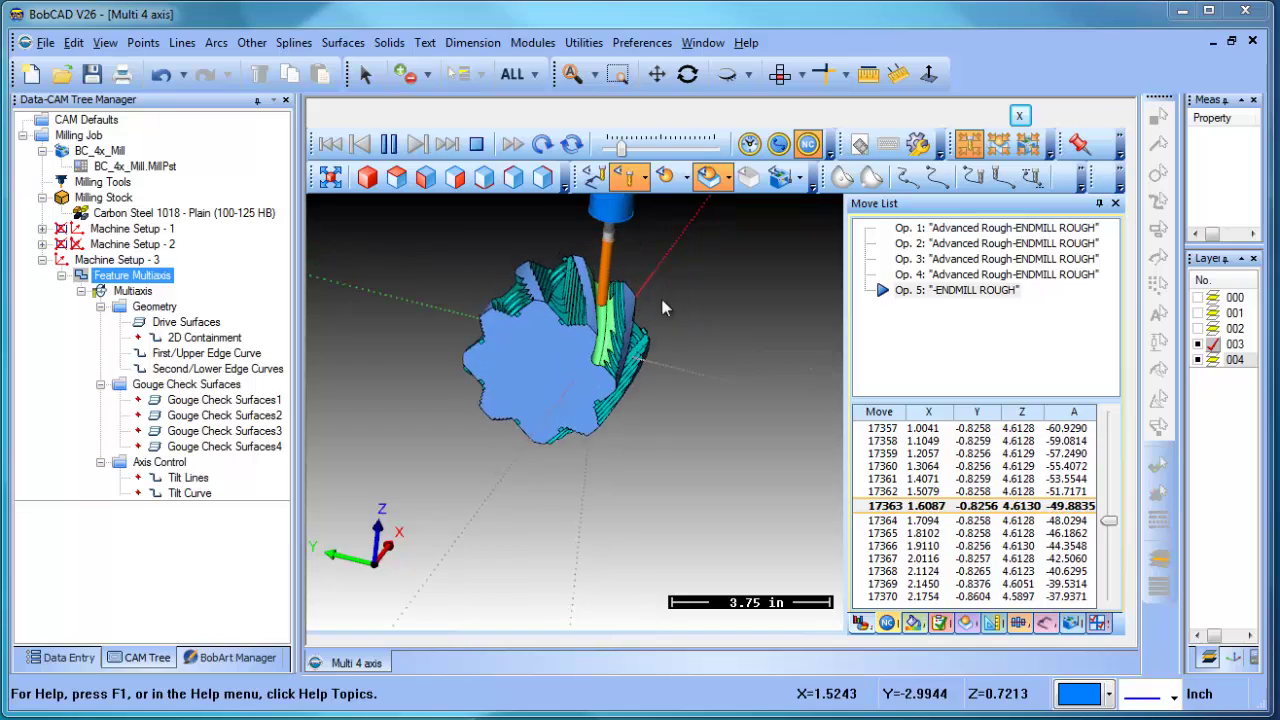
{"action": "scroll", "coordinate": [637, 272], "scroll_direction": "up", "scroll_amount": 1}
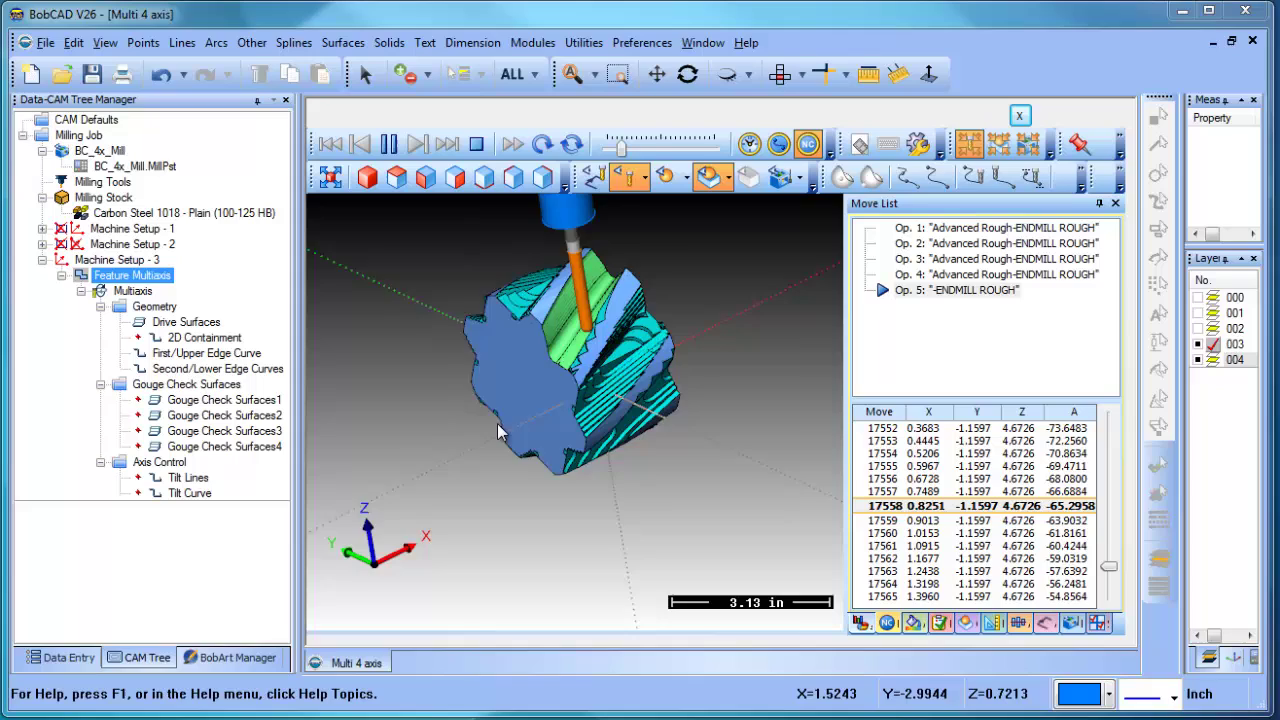
{"action": "scroll", "coordinate": [704, 359], "scroll_direction": "up", "scroll_amount": 3}
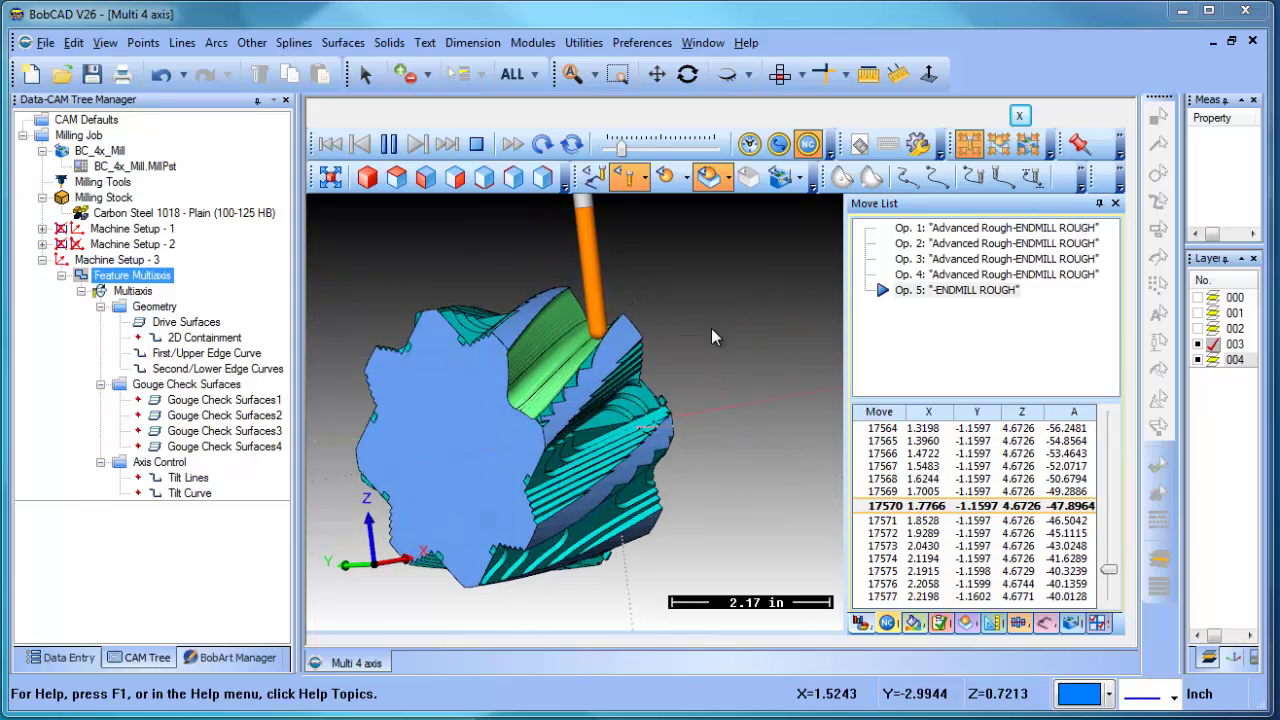